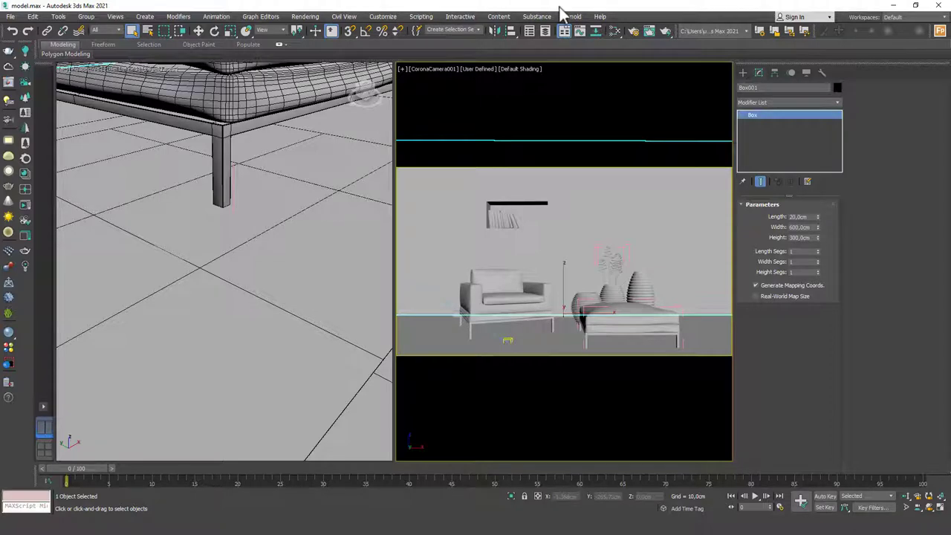
# - Select the flat floor plane with the Shell modifier in front of the ottoman and isolate it
pyautogui.scroll(-2, 231, 252)
pyautogui.scroll(-5, 231, 252)
pyautogui.scroll(3, 213, 257)
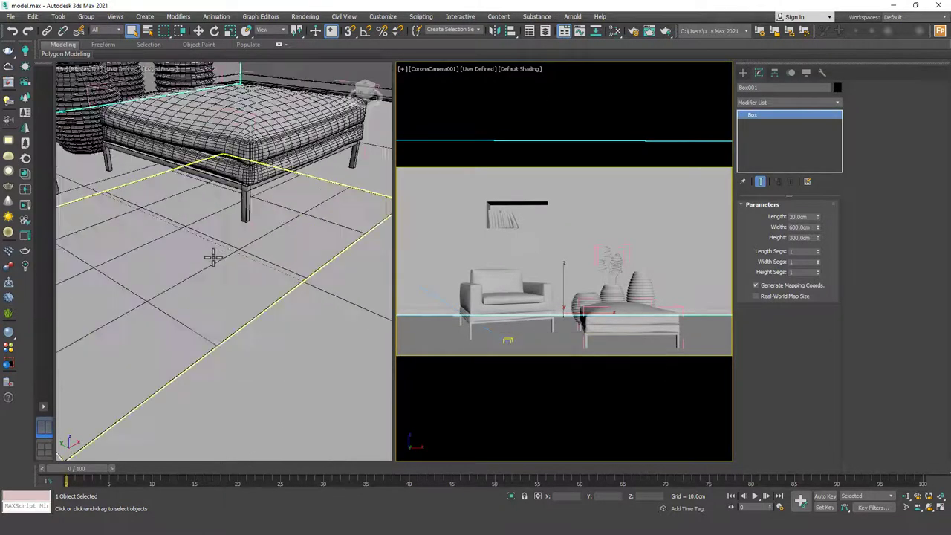
pyautogui.click(243, 276)
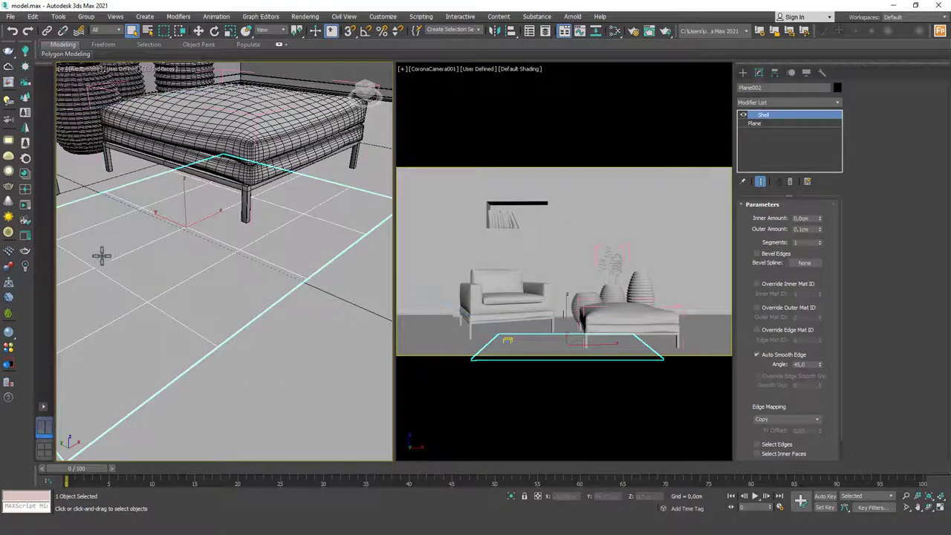
pyautogui.keyDown('alt'); pyautogui.moveTo(102, 260); pyautogui.dragTo(171, 270, button='middle'); pyautogui.keyUp('alt')
pyautogui.hotkey('alt', 'q')
pyautogui.moveTo(229, 274); pyautogui.dragTo(267, 246, button='middle')
pyautogui.scroll(2, 236, 272)
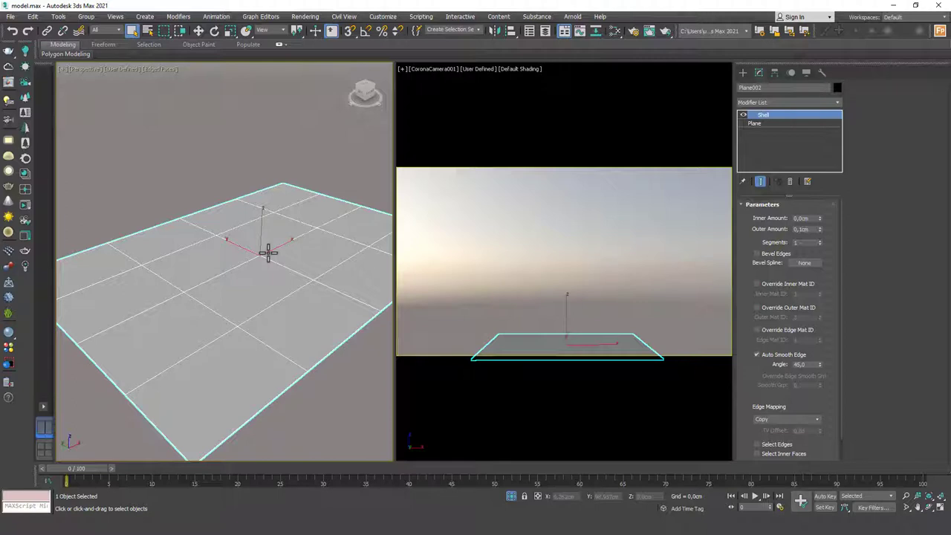
# - Rename the isolated plane as Carpet
pyautogui.click(225, 181)
pyautogui.click(282, 240)
pyautogui.click(773, 87)
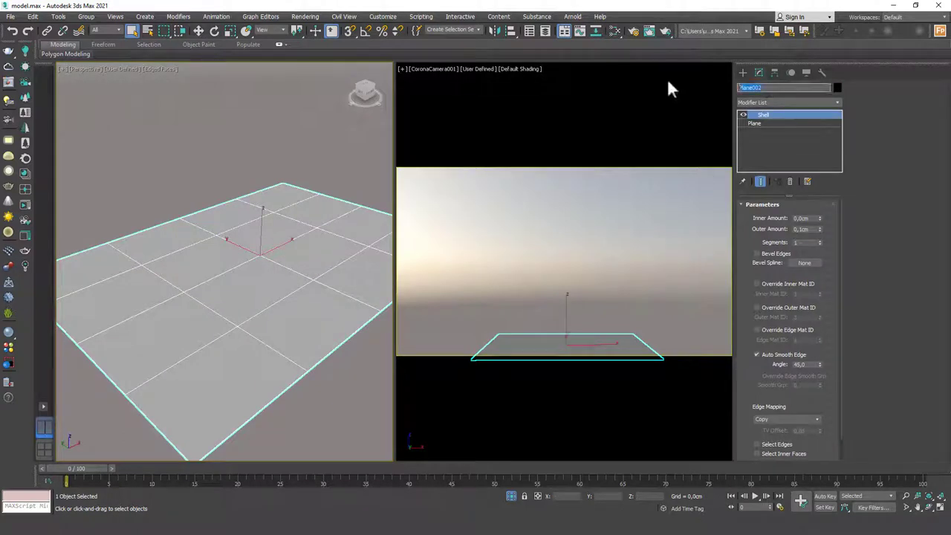
pyautogui.write('Canser')
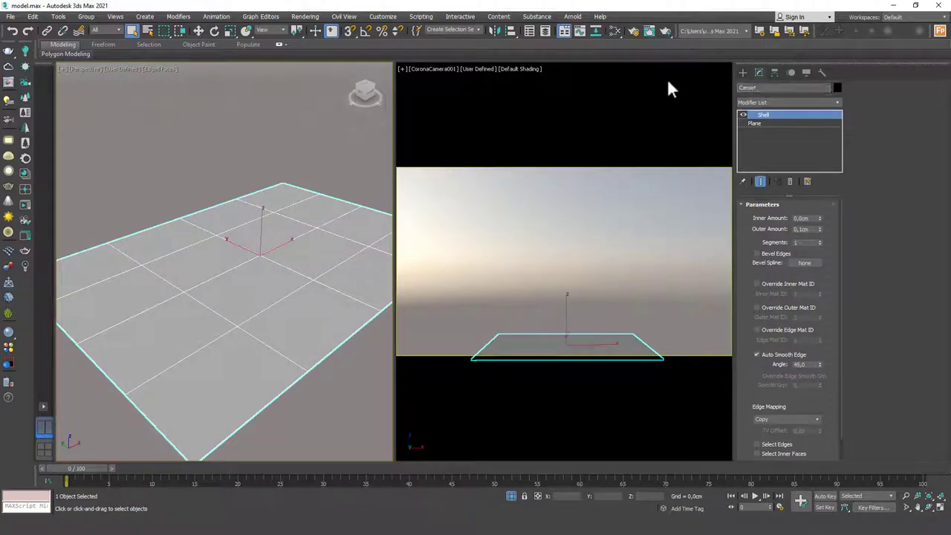
# - Add a Noise modifier to the carpet above its Shell modifier
pyautogui.scroll(-3, 275, 270)
pyautogui.scroll(3, 277, 260)
pyautogui.keyDown('alt'); pyautogui.moveTo(277, 259); pyautogui.dragTo(261, 251, button='middle'); pyautogui.keyUp('alt')
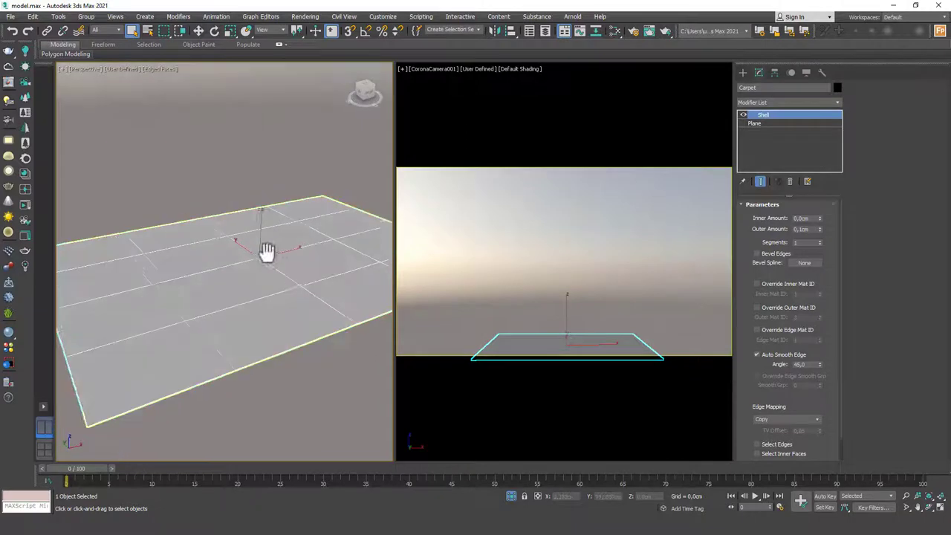
pyautogui.click(800, 101)
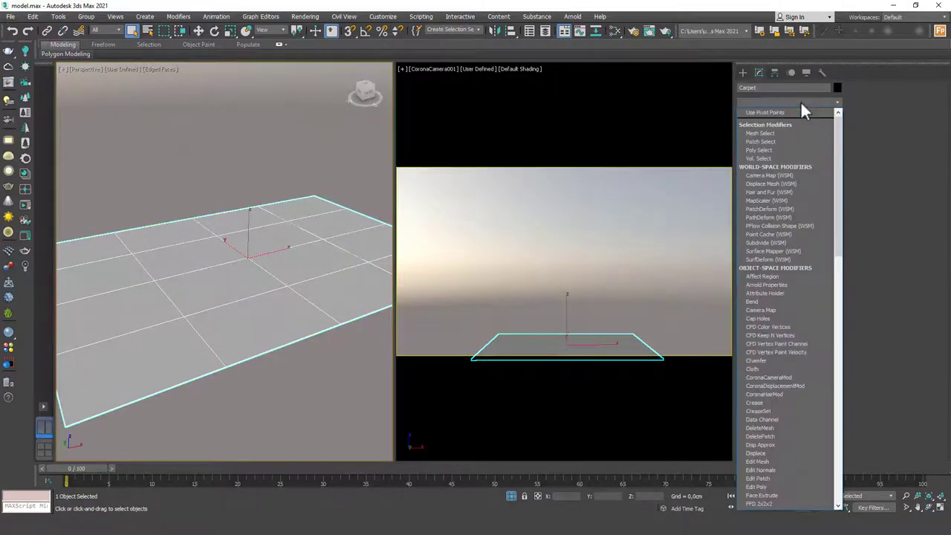
pyautogui.press('n')
pyautogui.press('Return')
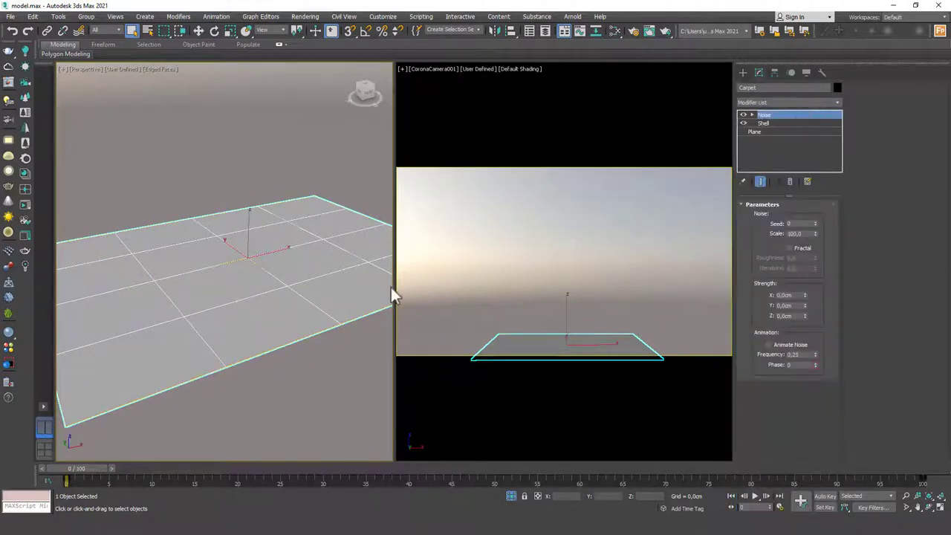
# - Set the carpet's Noise scale to 28 and its Z strength to 1 cm
pyautogui.keyDown('alt'); pyautogui.moveTo(303, 314); pyautogui.dragTo(283, 265, button='middle'); pyautogui.keyUp('alt')
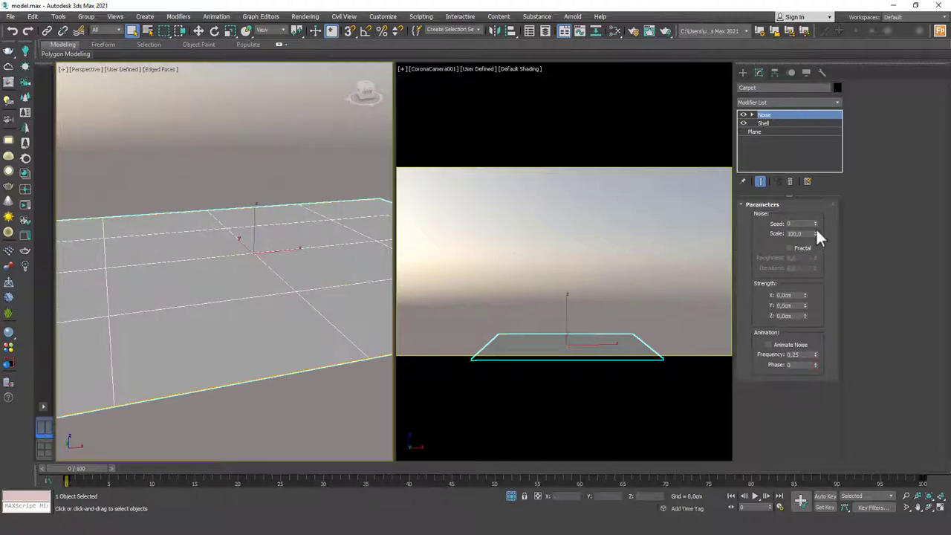
pyautogui.moveTo(816, 237); pyautogui.dragTo(805, 295)
pyautogui.keyDown('alt'); pyautogui.moveTo(273, 328); pyautogui.dragTo(276, 286, button='middle'); pyautogui.keyUp('alt')
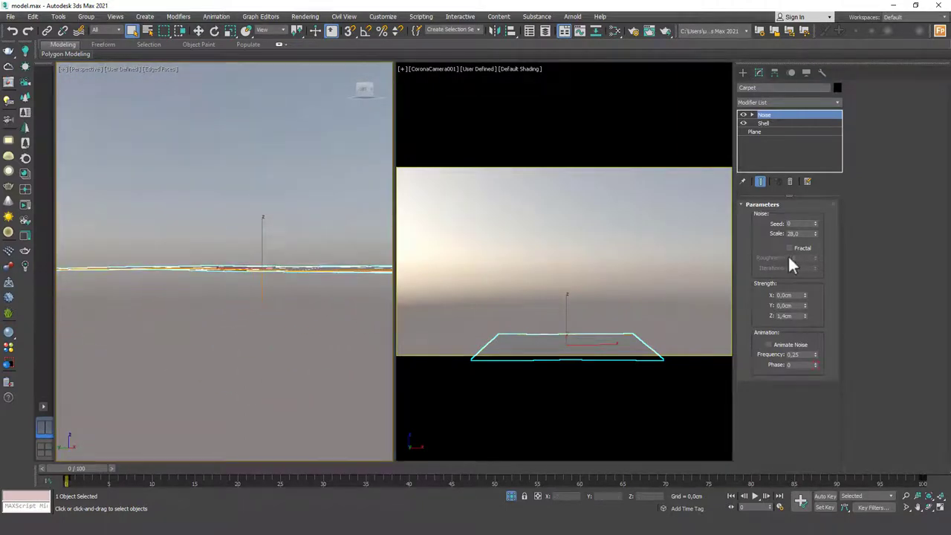
pyautogui.doubleClick(789, 316)
pyautogui.write('1')
pyautogui.press('Return')
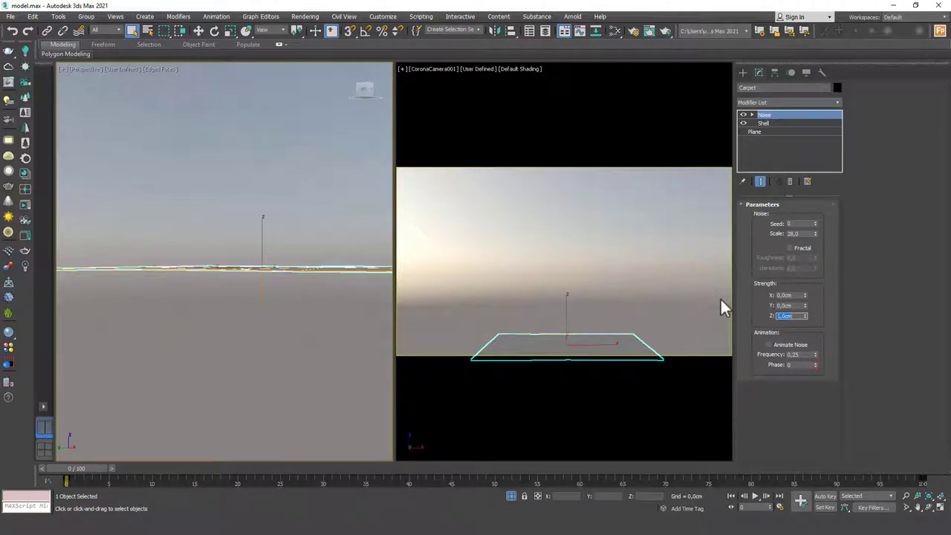
# - Reduce the carpet's Noise scale to 16.24
pyautogui.moveTo(288, 279)
pyautogui.keyDown('alt'); pyautogui.mouseDown(button='middle')
pyautogui.moveTo(313, 275)
pyautogui.moveTo(272, 271)
pyautogui.mouseUp(button='middle'); pyautogui.keyUp('alt')
pyautogui.scroll(-2, 274, 267)
pyautogui.moveTo(815, 233); pyautogui.dragTo(811, 259)
pyautogui.keyDown('alt'); pyautogui.moveTo(192, 282); pyautogui.dragTo(185, 268, button='middle'); pyautogui.keyUp('alt')
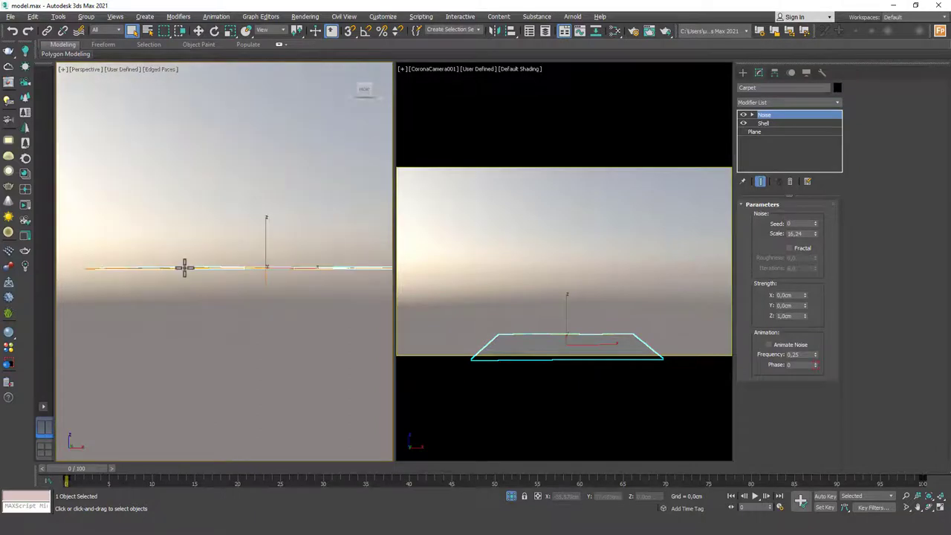
pyautogui.doubleClick(795, 233)
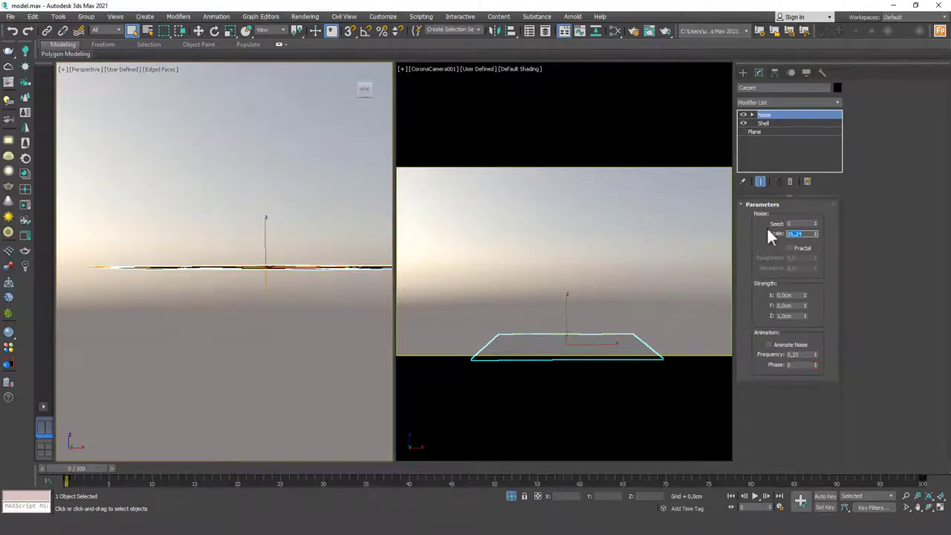
pyautogui.keyDown('alt'); pyautogui.moveTo(272, 265); pyautogui.dragTo(231, 280, button='middle'); pyautogui.keyUp('alt')
pyautogui.moveTo(799, 316); pyautogui.dragTo(724, 309)
# - Turn off the edged-faces display in the perspective view of the carpet
pyautogui.keyDown('alt'); pyautogui.moveTo(225, 270); pyautogui.dragTo(268, 280, button='middle'); pyautogui.keyUp('alt')
pyautogui.scroll(2, 248, 272)
pyautogui.moveTo(291, 316)
pyautogui.keyDown('alt'); pyautogui.mouseDown(button='middle')
pyautogui.moveTo(272, 293)
pyautogui.moveTo(217, 304)
pyautogui.moveTo(253, 277)
pyautogui.moveTo(276, 289)
pyautogui.moveTo(214, 271)
pyautogui.mouseUp(button='middle'); pyautogui.keyUp('alt')
pyautogui.press('F4')
pyautogui.scroll(-4, 241, 307)
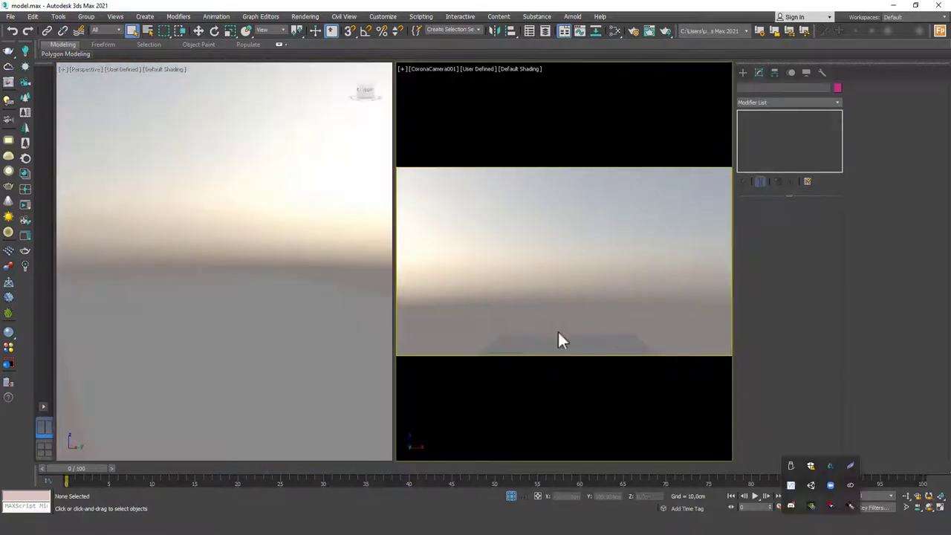
pyautogui.click(565, 334)
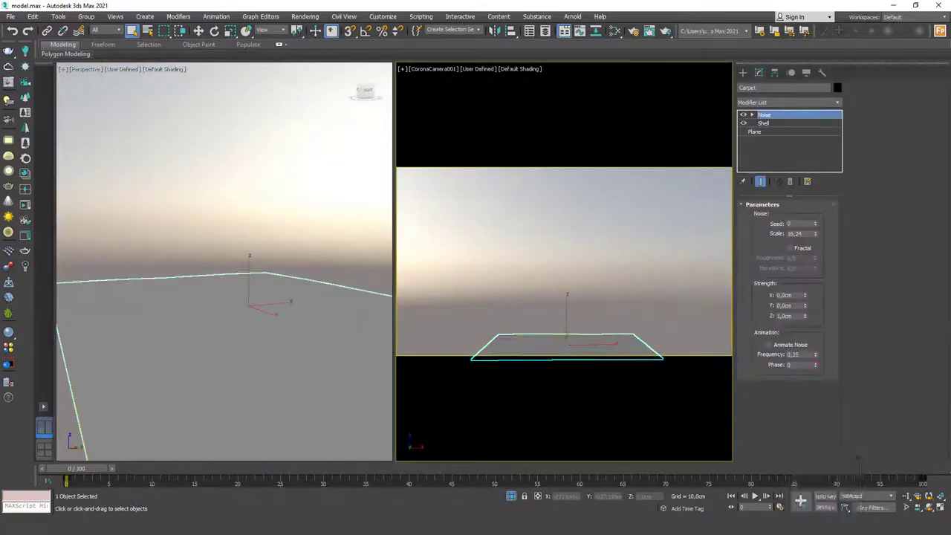
# - Add a Hair and Fur (WSM) modifier to the carpet above Noise
pyautogui.click(788, 103)
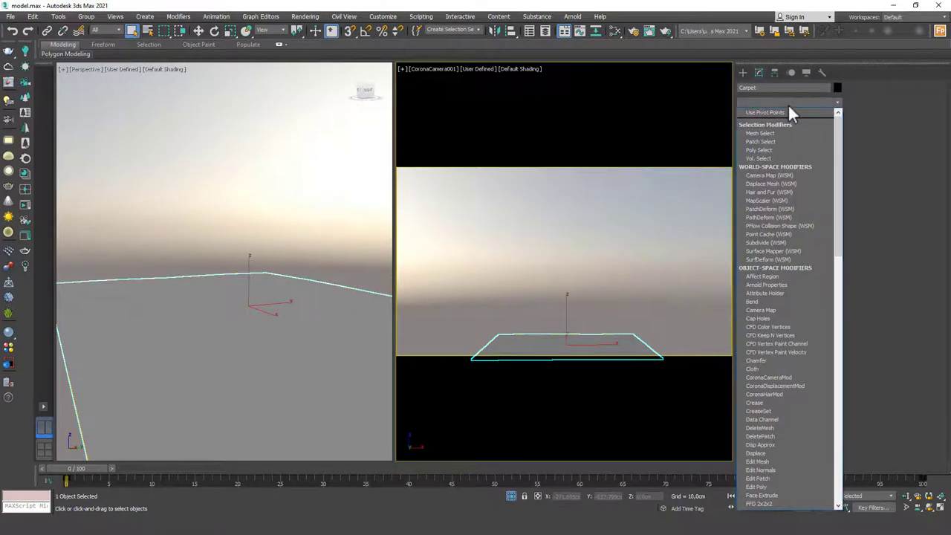
pyautogui.press('h')
pyautogui.click(773, 112)
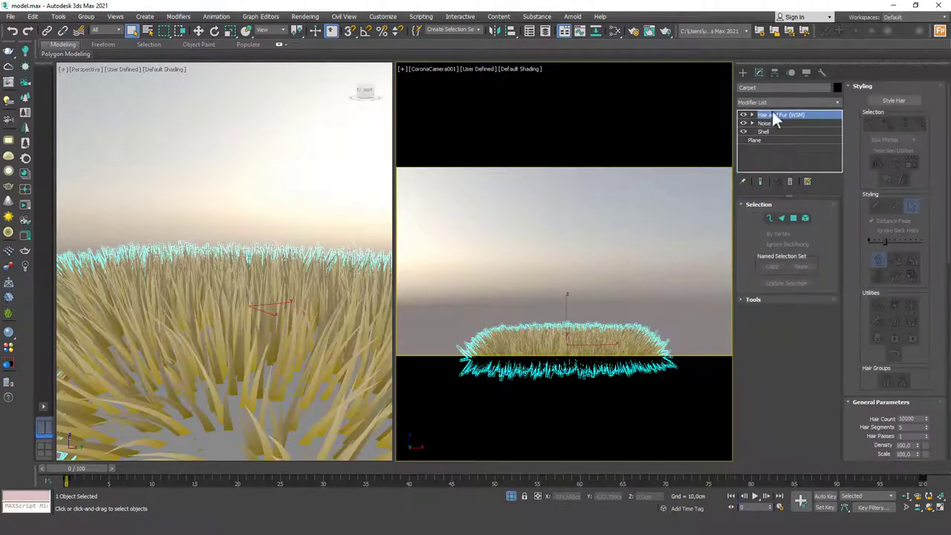
# - Examine how the default hair grows on the carpet's upper surface, edges and underside
pyautogui.scroll(-5, 286, 250)
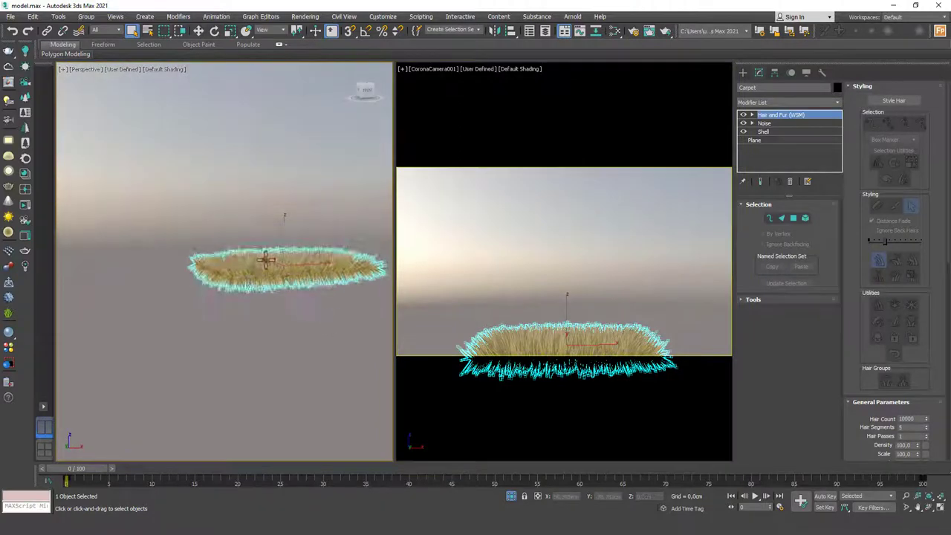
pyautogui.scroll(5, 245, 267)
pyautogui.scroll(2, 266, 274)
pyautogui.scroll(-5, 266, 267)
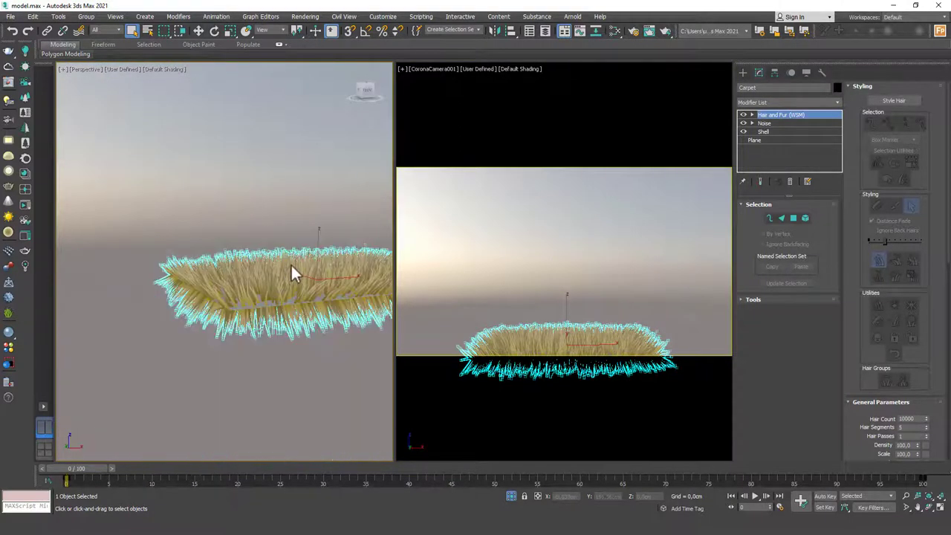
pyautogui.scroll(1, 290, 263)
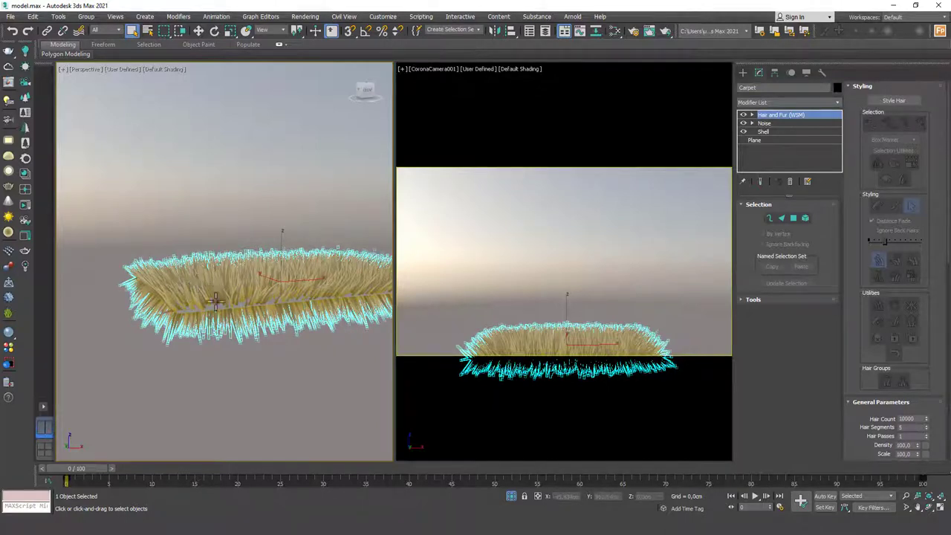
pyautogui.scroll(5, 212, 286)
pyautogui.scroll(3, 205, 291)
pyautogui.scroll(-3, 205, 290)
pyautogui.keyDown('alt'); pyautogui.moveTo(256, 318); pyautogui.dragTo(235, 293, button='middle'); pyautogui.keyUp('alt')
pyautogui.scroll(-4, 232, 289)
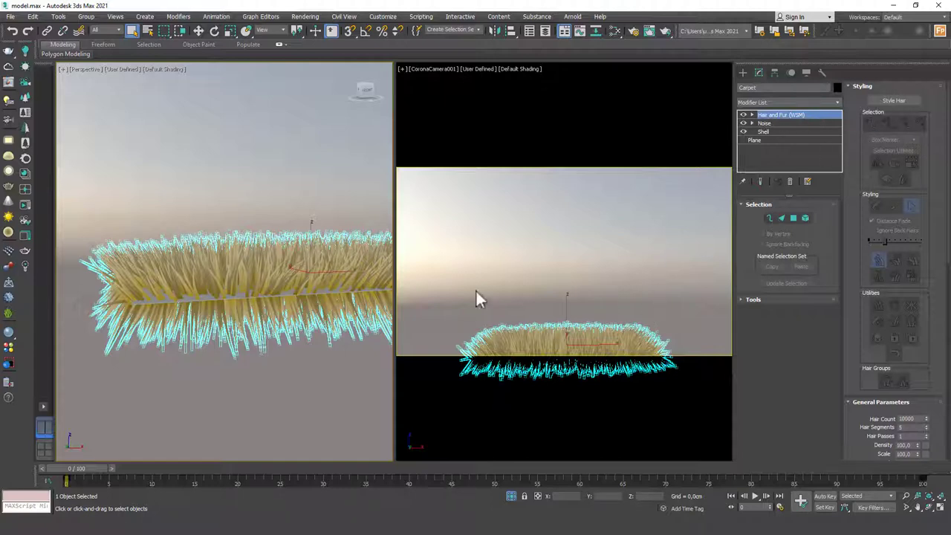
pyautogui.scroll(5, 228, 287)
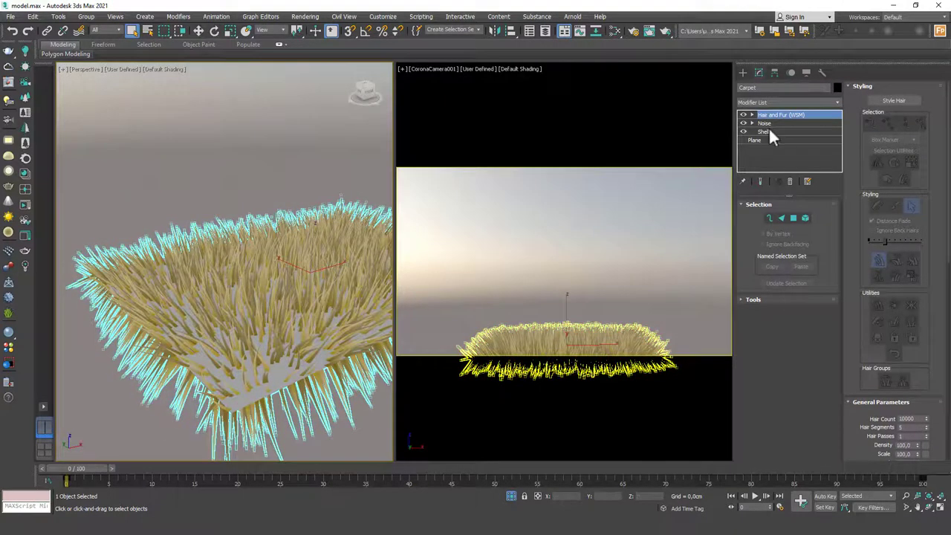
pyautogui.scroll(-3, 299, 364)
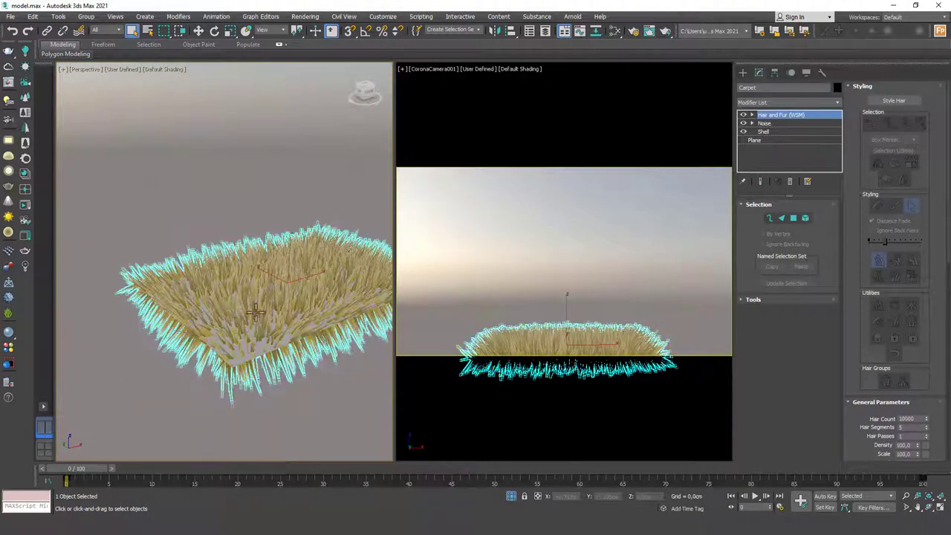
pyautogui.scroll(4, 300, 363)
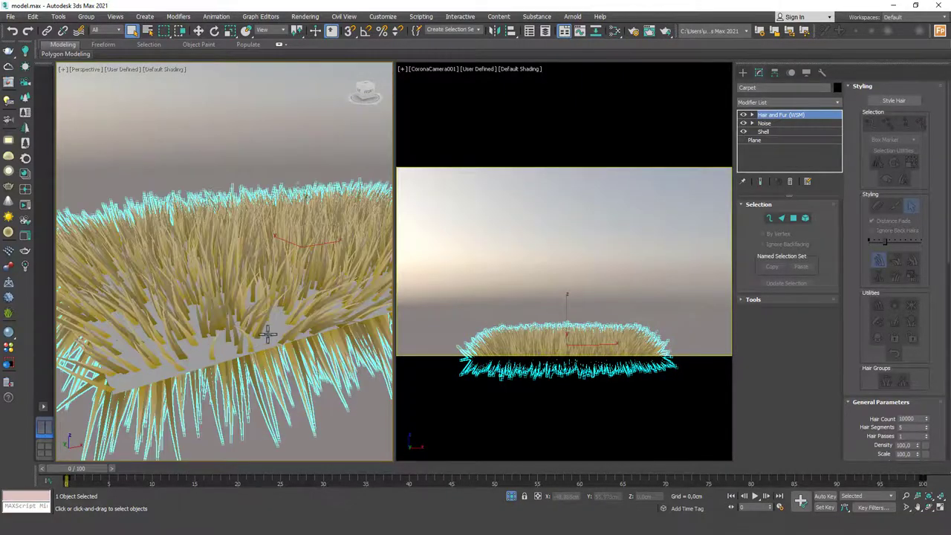
pyautogui.scroll(2, 245, 368)
pyautogui.moveTo(242, 363)
pyautogui.keyDown('alt'); pyautogui.mouseDown(button='middle')
pyautogui.moveTo(240, 339)
pyautogui.moveTo(270, 318)
pyautogui.moveTo(315, 319)
pyautogui.moveTo(327, 330)
pyautogui.moveTo(308, 356)
pyautogui.moveTo(260, 365)
pyautogui.moveTo(234, 357)
pyautogui.mouseUp(button='middle'); pyautogui.keyUp('alt')
pyautogui.scroll(2, 251, 320)
pyautogui.scroll(-2, 248, 312)
pyautogui.scroll(-4, 257, 292)
pyautogui.keyDown('alt'); pyautogui.moveTo(267, 293); pyautogui.dragTo(274, 313, button='middle'); pyautogui.keyUp('alt')
pyautogui.scroll(2, 255, 297)
pyautogui.scroll(2, 272, 313)
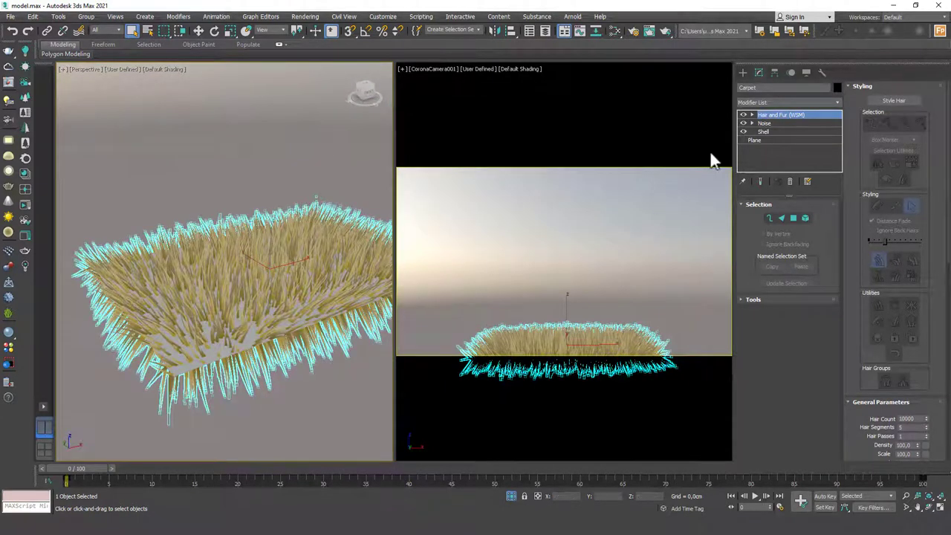
# - Select all upper-face polygons of the carpet within Hair and Fur, with edged faces shown, and update the selection to limit hair growth to them
pyautogui.click(795, 219)
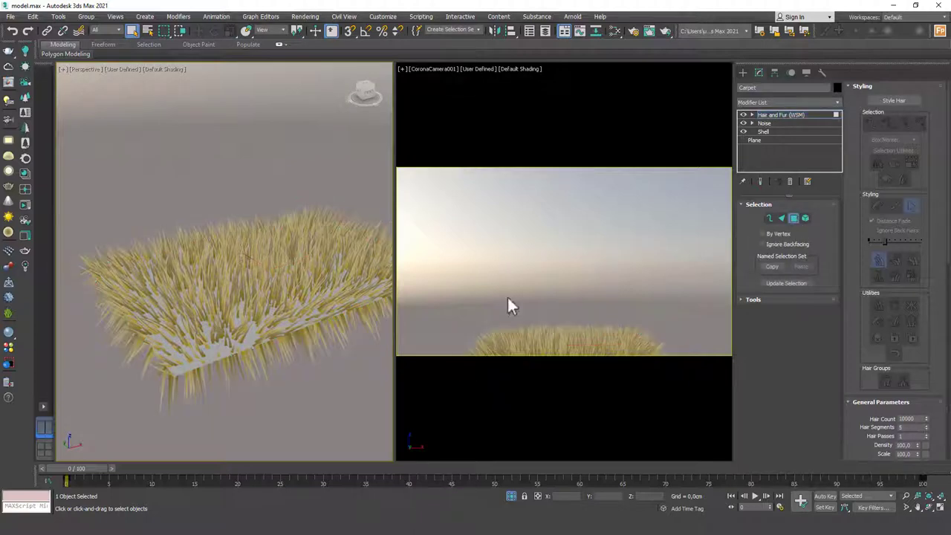
pyautogui.keyDown('alt'); pyautogui.moveTo(277, 312); pyautogui.dragTo(267, 368, button='middle'); pyautogui.keyUp('alt')
pyautogui.click(187, 360)
pyautogui.press('F4')
pyautogui.keyDown('ctrl'); pyautogui.click(249, 347); pyautogui.keyUp('ctrl')
pyautogui.keyDown('ctrl'); pyautogui.click(306, 332); pyautogui.keyUp('ctrl')
pyautogui.keyDown('ctrl'); pyautogui.click(351, 312); pyautogui.keyUp('ctrl')
pyautogui.moveTo(327, 276)
pyautogui.keyDown('ctrl'); pyautogui.mouseDown()
pyautogui.moveTo(283, 297)
pyautogui.moveTo(205, 301)
pyautogui.moveTo(196, 324)
pyautogui.moveTo(177, 326)
pyautogui.moveTo(196, 266)
pyautogui.moveTo(259, 257)
pyautogui.moveTo(321, 264)
pyautogui.mouseUp(); pyautogui.keyUp('ctrl')
pyautogui.keyDown('alt'); pyautogui.moveTo(271, 350); pyautogui.dragTo(363, 281, button='middle'); pyautogui.keyUp('alt')
pyautogui.scroll(3, 332, 300)
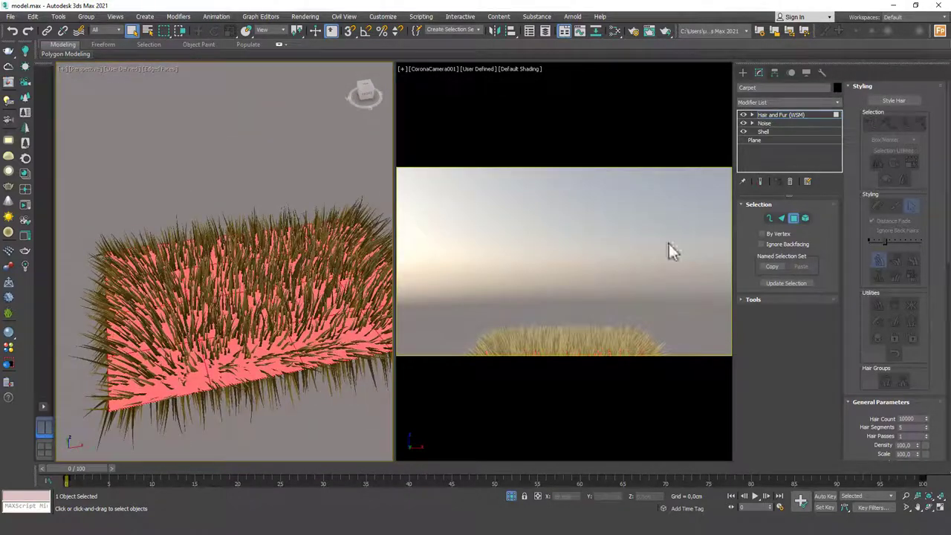
pyautogui.click(779, 282)
pyautogui.keyDown('alt'); pyautogui.moveTo(251, 300); pyautogui.dragTo(265, 271, button='middle'); pyautogui.keyUp('alt')
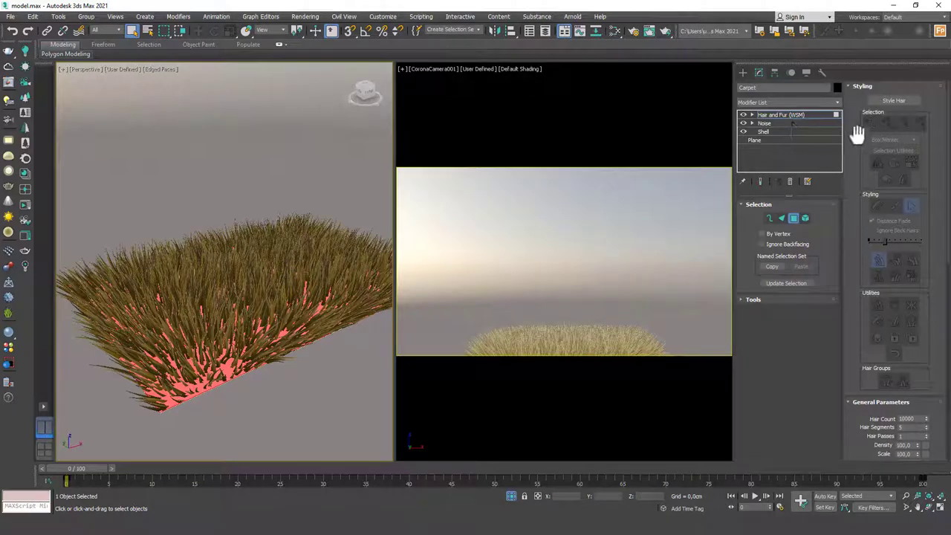
# - Collapse the hair styling settings and reduce the hair Scale to 11
pyautogui.click(869, 86)
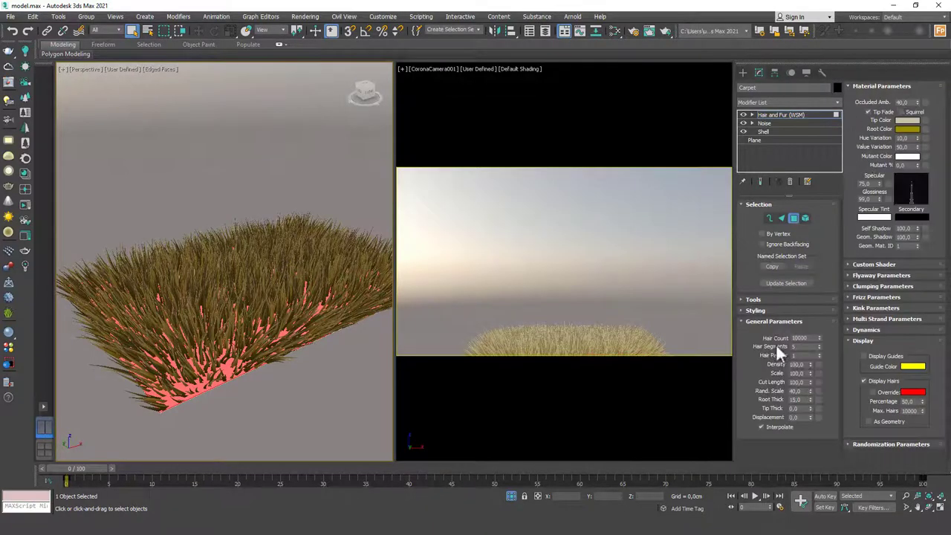
pyautogui.scroll(3, 275, 301)
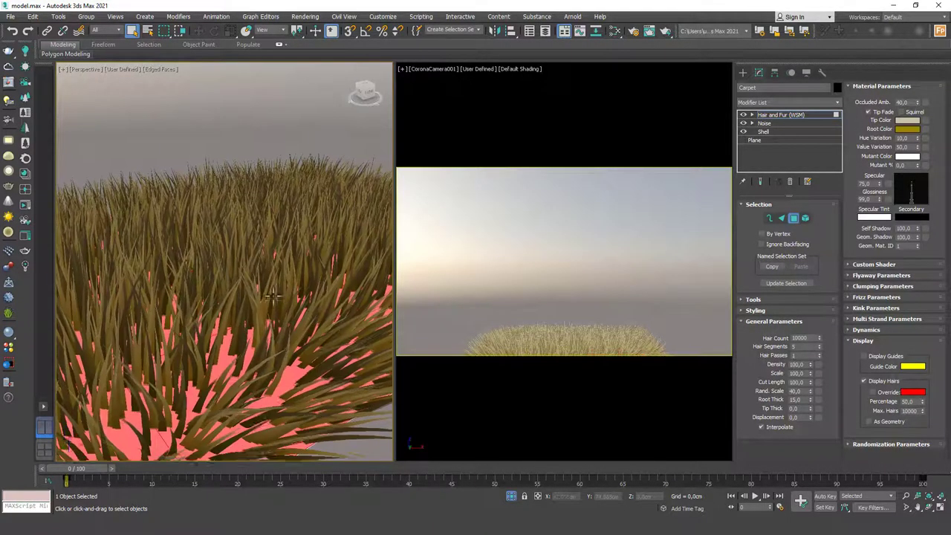
pyautogui.moveTo(811, 372); pyautogui.dragTo(812, 416)
pyautogui.keyDown('alt'); pyautogui.moveTo(110, 325); pyautogui.dragTo(139, 306, button='middle'); pyautogui.keyUp('alt')
pyautogui.scroll(-2, 139, 306)
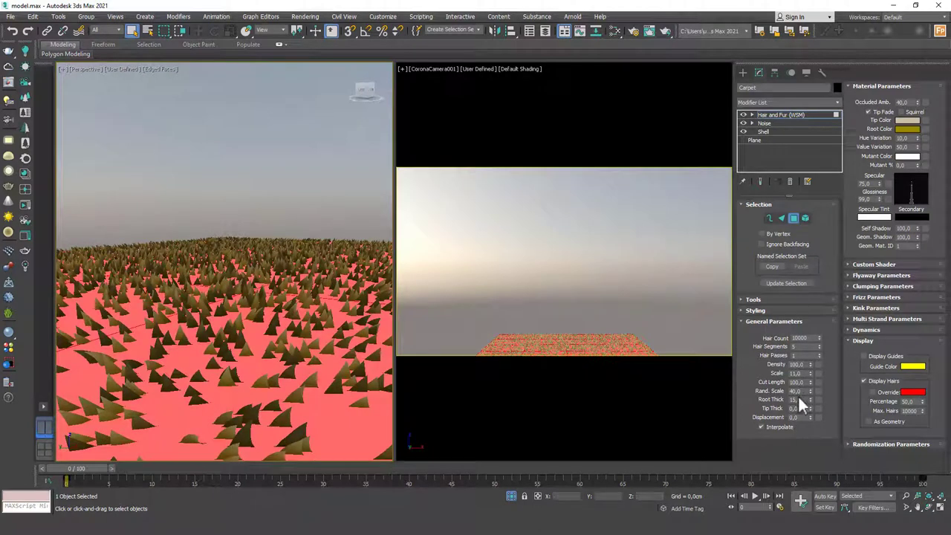
# - Maximize the perspective view and set the hair's Root Thick to 4
pyautogui.moveTo(811, 399); pyautogui.dragTo(806, 427)
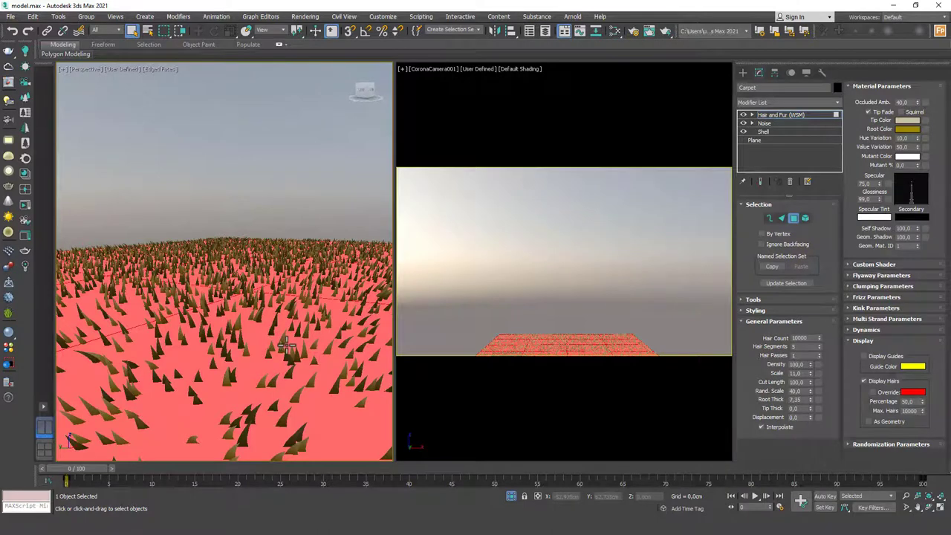
pyautogui.hotkey('alt', 'w')
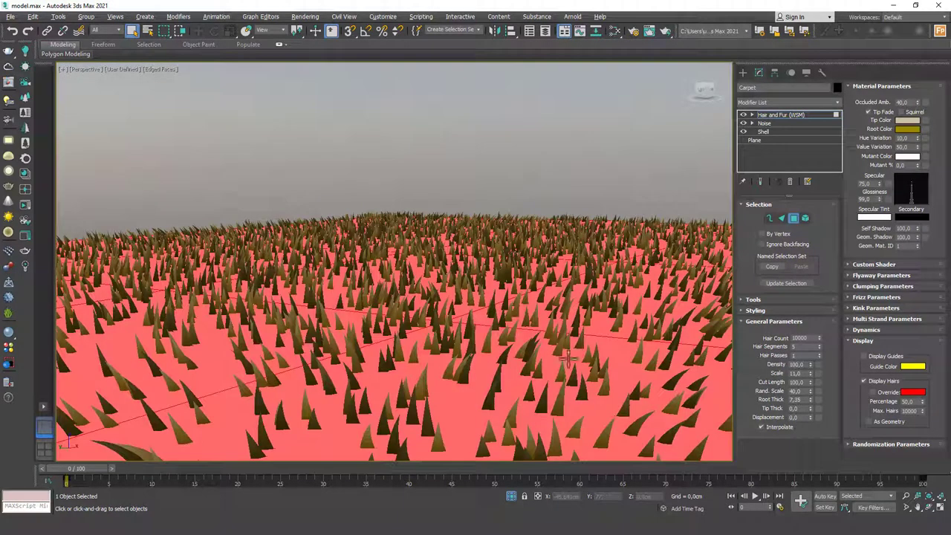
pyautogui.click(808, 400)
pyautogui.write('4')
pyautogui.press('Tab')
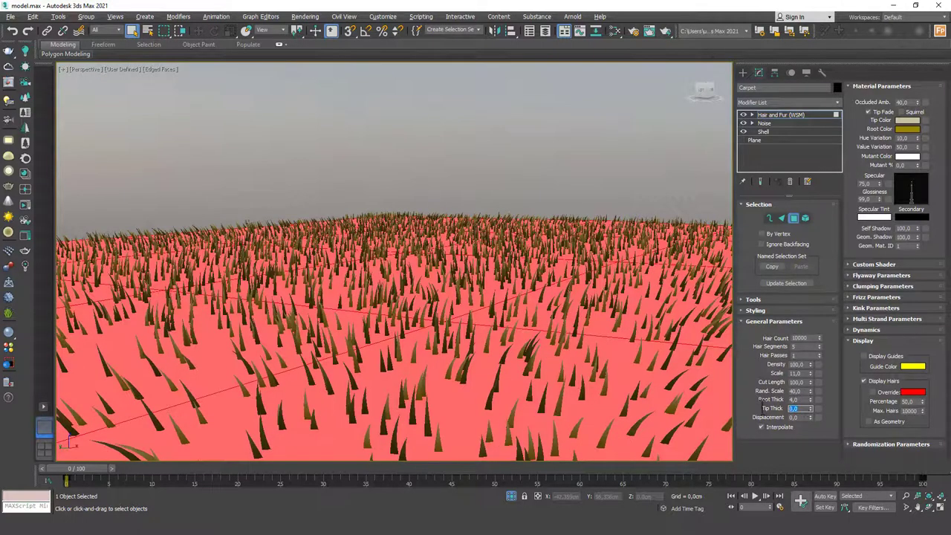
# - Set the hair's Tip Thick to 3 and check the strands across the carpet
pyautogui.scroll(3, 513, 345)
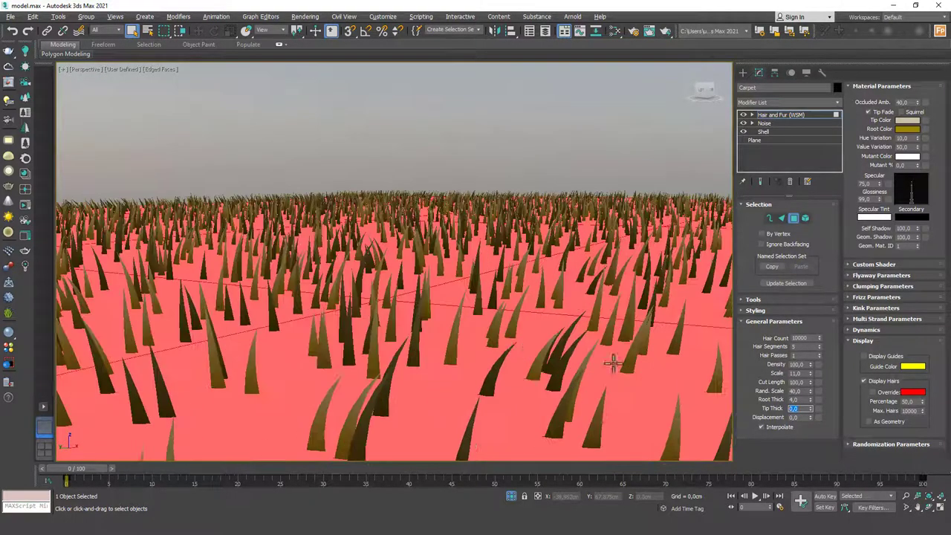
pyautogui.write('3')
pyautogui.press('Return')
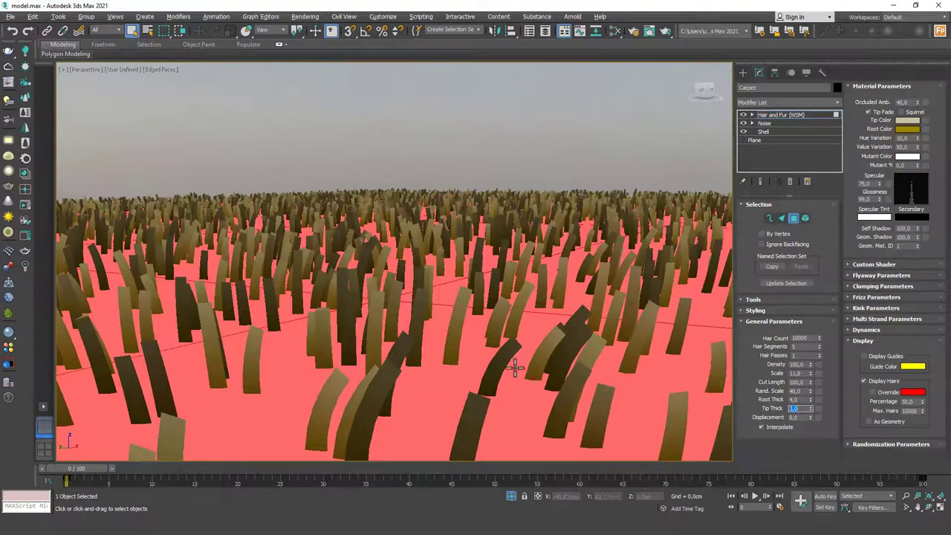
pyautogui.scroll(-5, 514, 349)
pyautogui.keyDown('alt'); pyautogui.moveTo(506, 357); pyautogui.dragTo(574, 337, button='middle'); pyautogui.keyUp('alt')
pyautogui.keyDown('alt'); pyautogui.moveTo(647, 338); pyautogui.dragTo(455, 332, button='middle'); pyautogui.keyUp('alt')
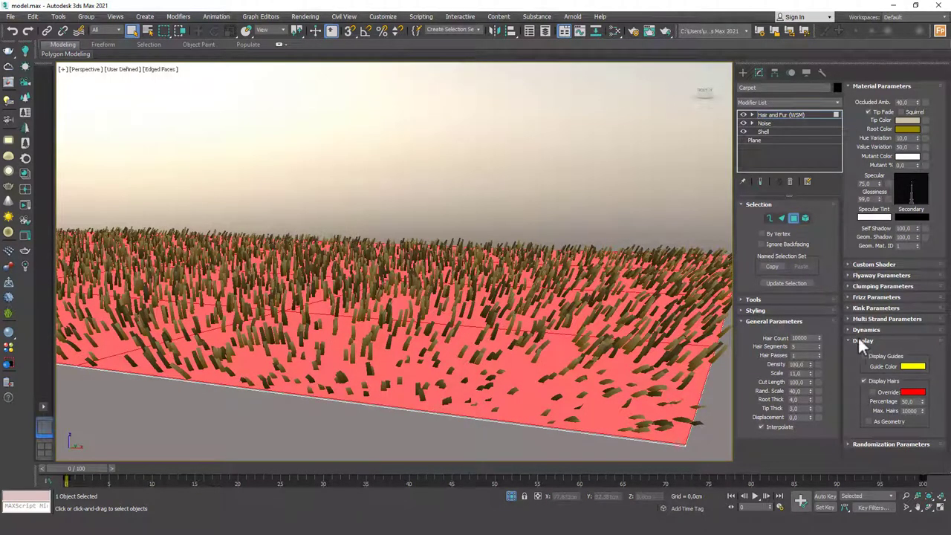
# - Desaturate the hair's Tip Color to saturation 0 and change its Root Color to a neutral grey
pyautogui.click(905, 121)
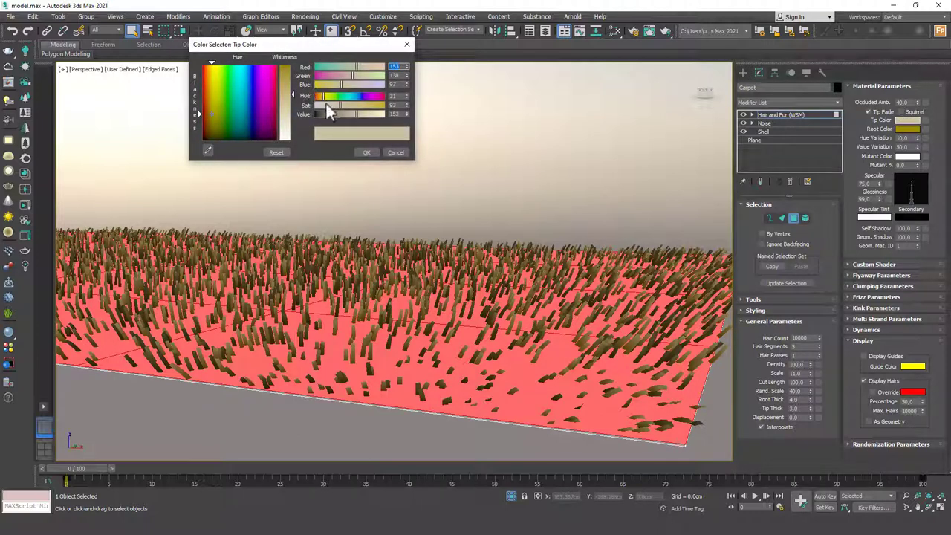
pyautogui.moveTo(319, 106); pyautogui.dragTo(311, 105)
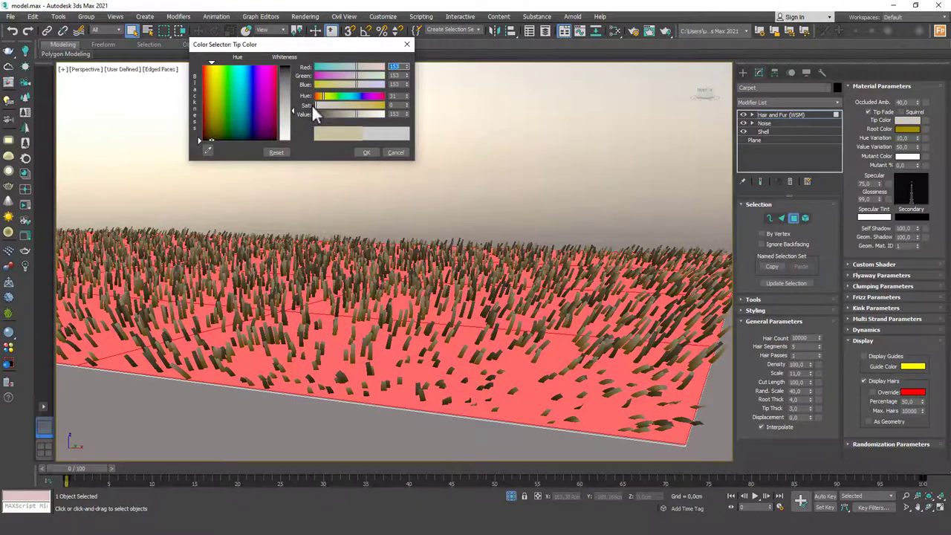
pyautogui.click(366, 153)
pyautogui.click(906, 128)
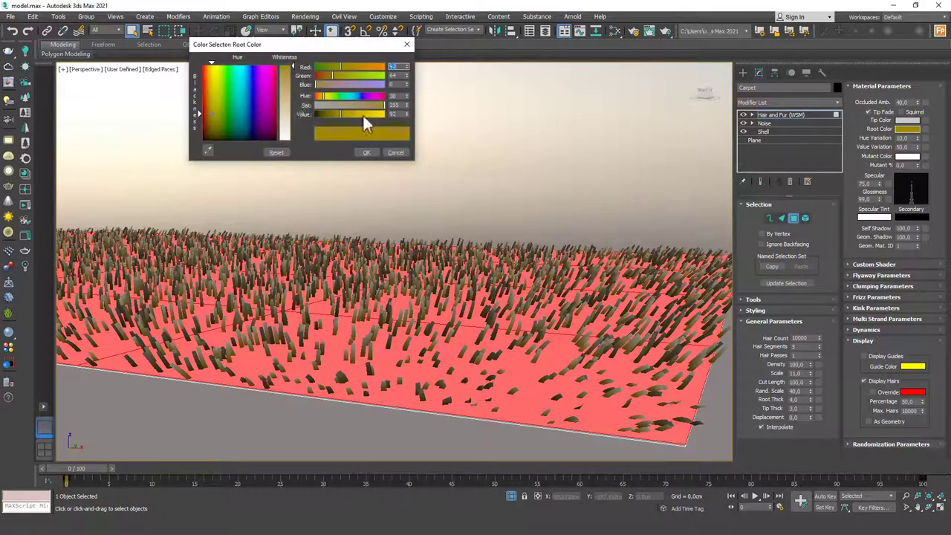
pyautogui.click(320, 103)
pyautogui.click(366, 152)
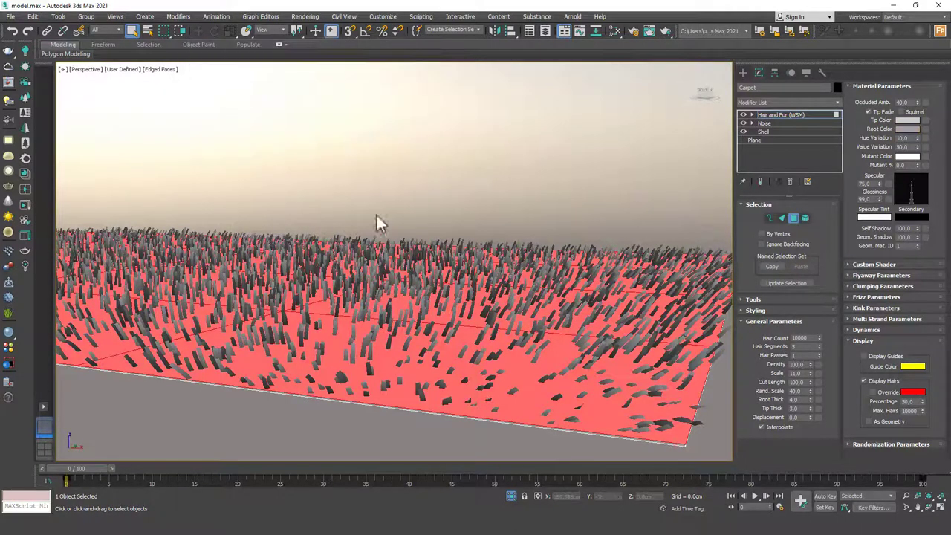
# - Leave polygon sub-object mode in the carpet's Hair and Fur modifier and deselect the carpet
pyautogui.scroll(-5, 381, 258)
pyautogui.keyDown('alt'); pyautogui.moveTo(315, 236); pyautogui.dragTo(346, 248, button='middle'); pyautogui.keyUp('alt')
pyautogui.scroll(2, 346, 248)
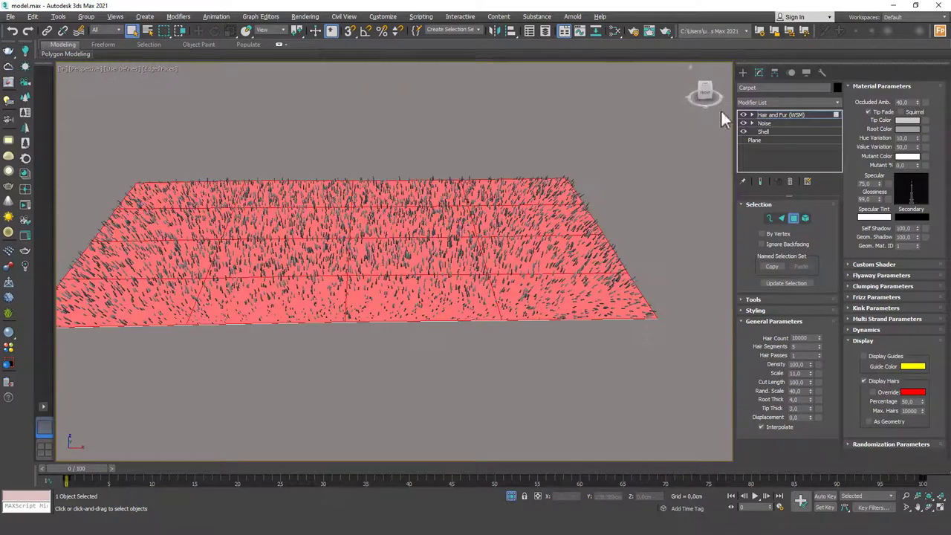
pyautogui.click(624, 156)
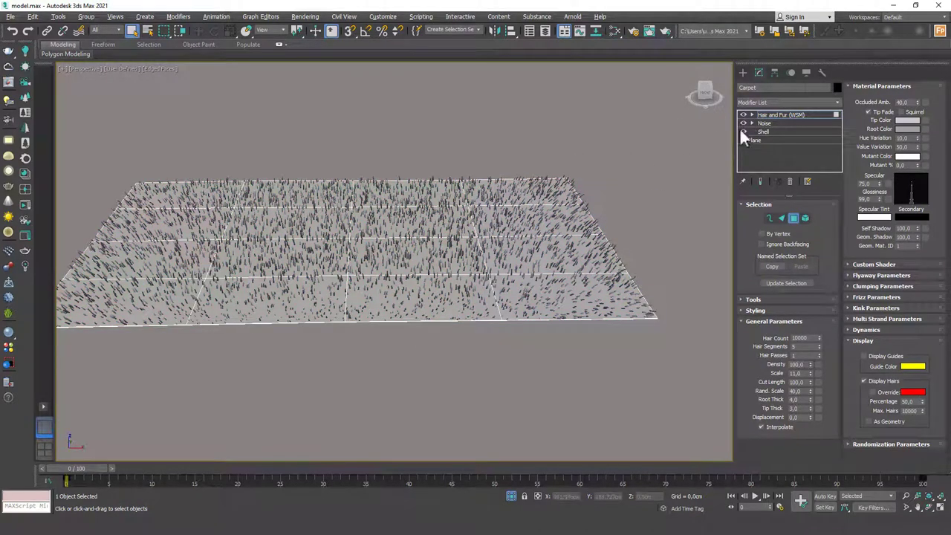
pyautogui.click(788, 116)
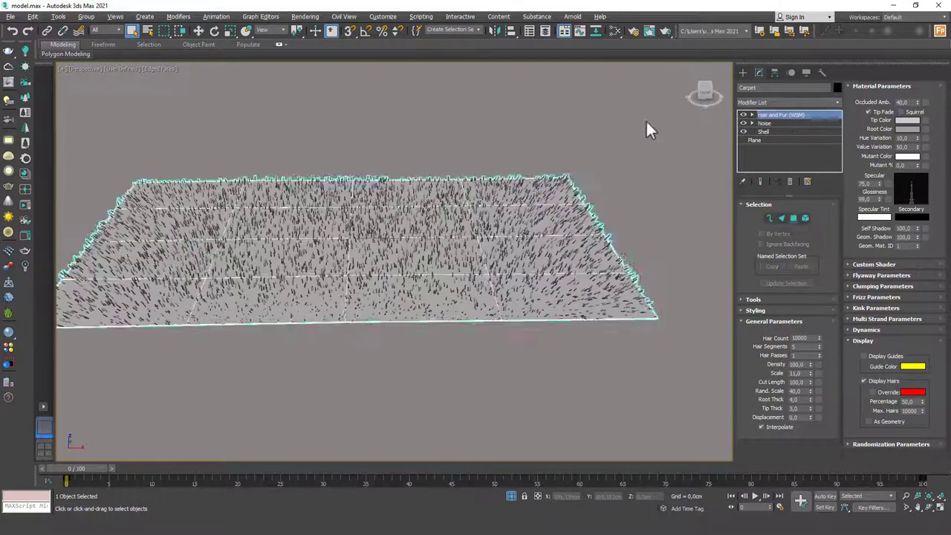
pyautogui.keyDown('alt'); pyautogui.moveTo(530, 271); pyautogui.dragTo(486, 278, button='middle'); pyautogui.keyUp('alt')
pyautogui.click(630, 142)
# - Turn off edged faces in the perspective view and check the whole carpet with nothing selected
pyautogui.scroll(-1, 481, 259)
pyautogui.press('F4')
pyautogui.keyDown('alt'); pyautogui.moveTo(377, 300); pyautogui.dragTo(408, 260, button='middle'); pyautogui.keyUp('alt')
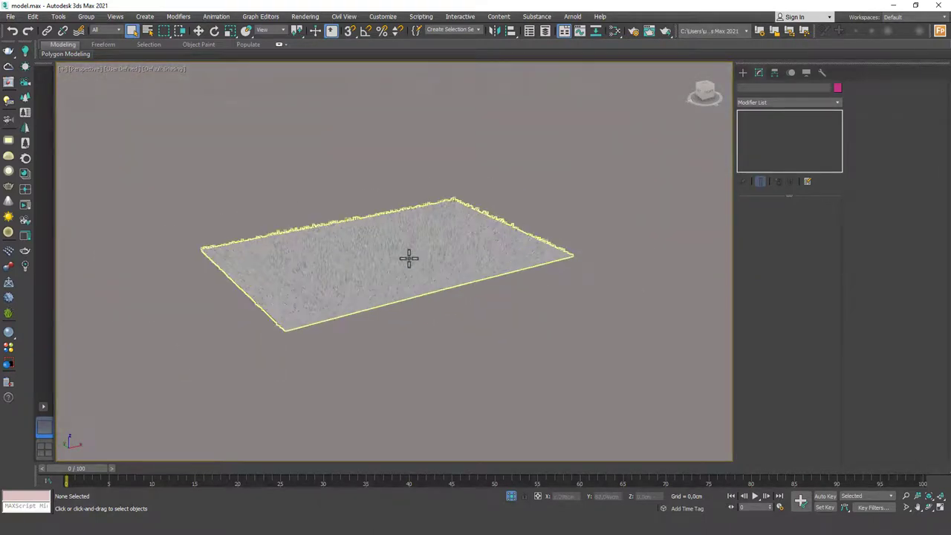
pyautogui.scroll(2, 409, 258)
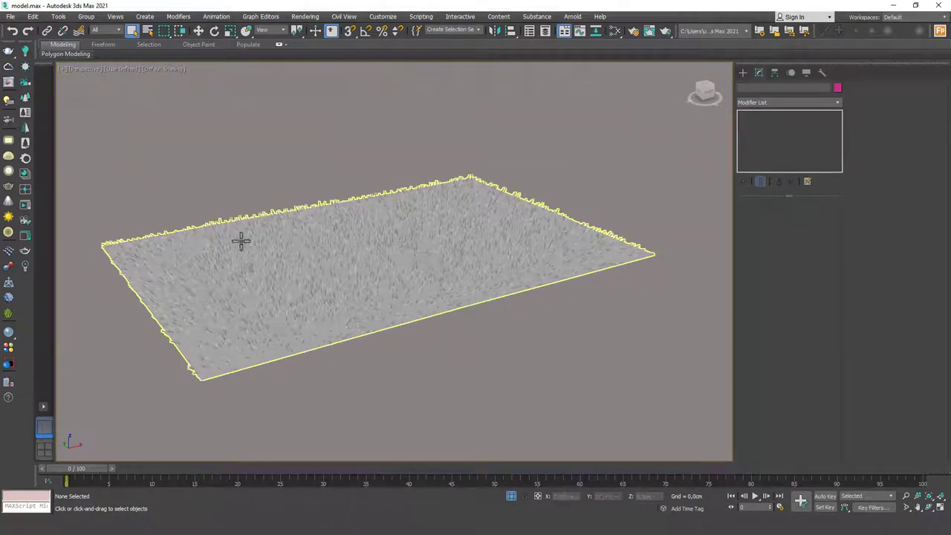
pyautogui.click(473, 212)
pyautogui.click(623, 205)
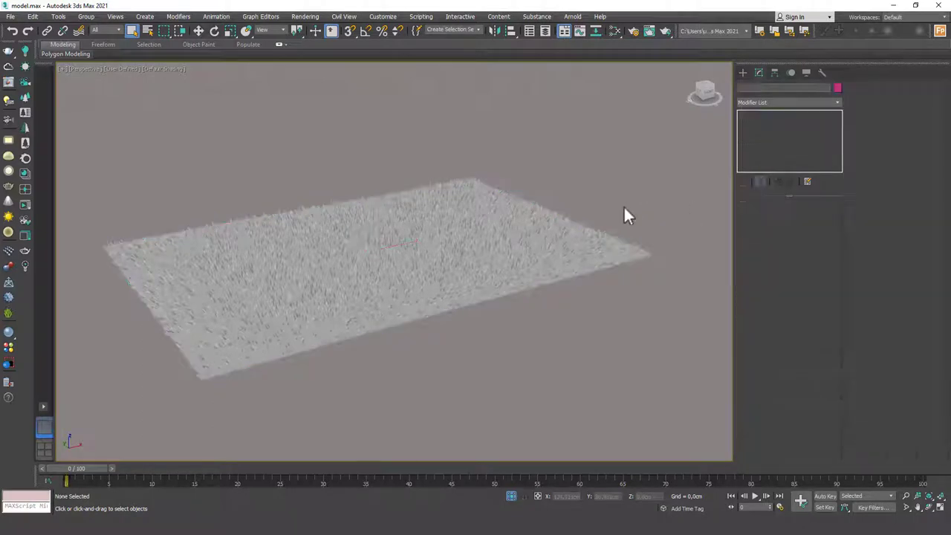
# - Select the carpet and raise its Hair Count to 100000
pyautogui.click(476, 199)
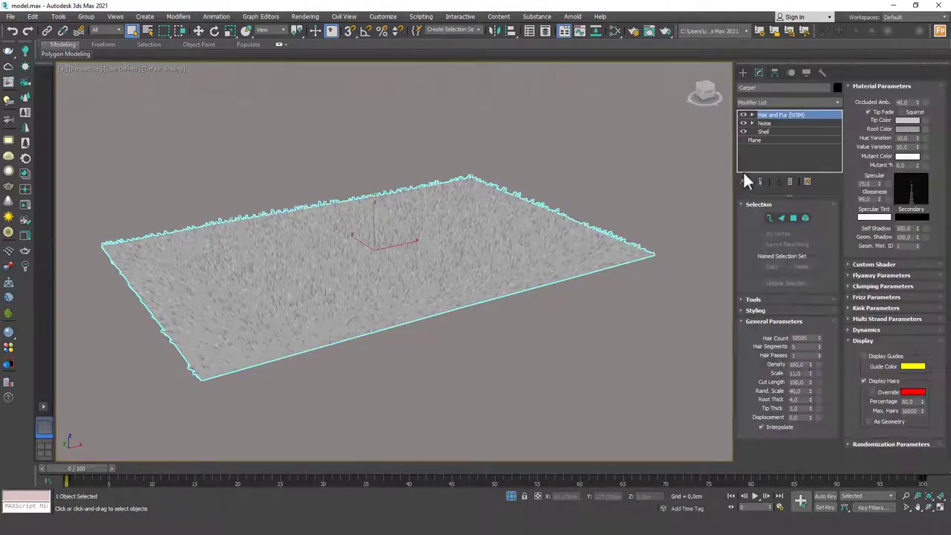
pyautogui.click(813, 338)
pyautogui.scroll(5, 462, 260)
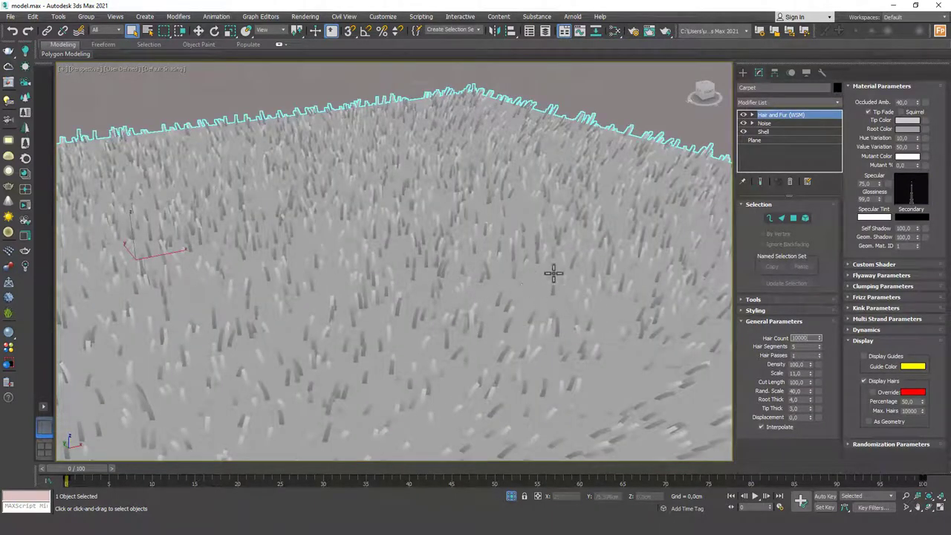
pyautogui.write('0')
pyautogui.press('Return')
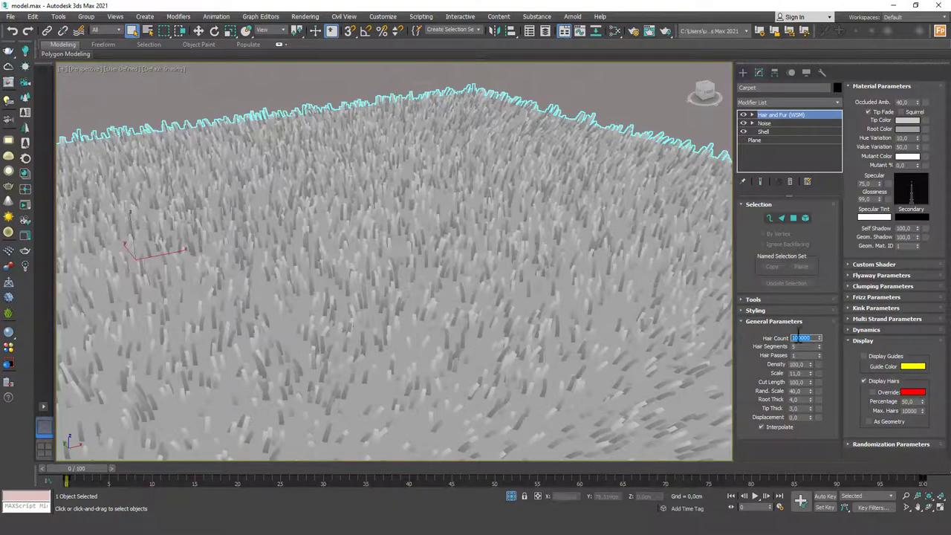
# - Deselect the carpet and examine the density of the strands from a low angle, both close up and from farther away
pyautogui.scroll(-5, 381, 269)
pyautogui.keyDown('alt'); pyautogui.moveTo(454, 286); pyautogui.dragTo(401, 238, button='middle'); pyautogui.keyUp('alt')
pyautogui.click(559, 199)
pyautogui.scroll(-5, 482, 279)
pyautogui.scroll(3, 429, 275)
pyautogui.scroll(3, 429, 276)
pyautogui.scroll(-2, 405, 257)
pyautogui.scroll(-2, 405, 255)
pyautogui.scroll(2, 401, 238)
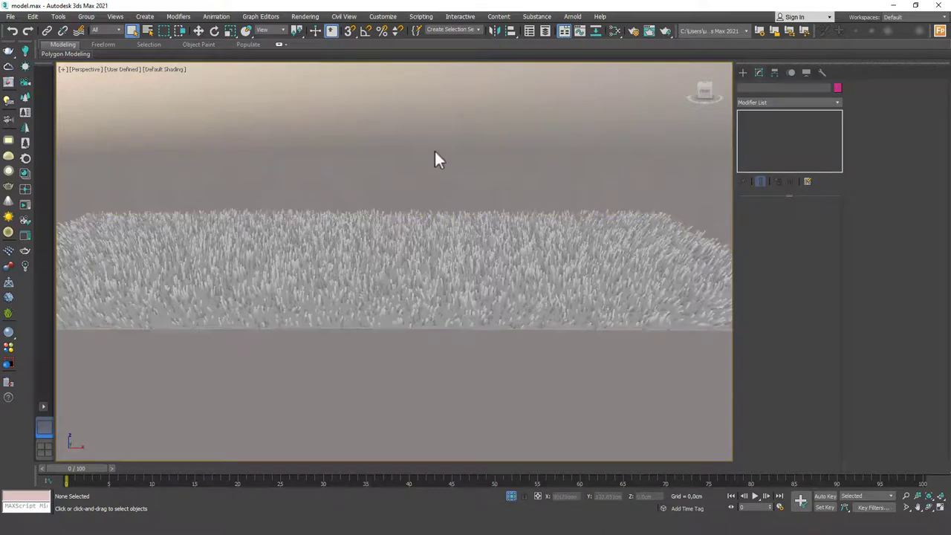
# - End the carpet's isolation and return to the full interior scene with the perspective and camera views side by side
pyautogui.click(514, 234)
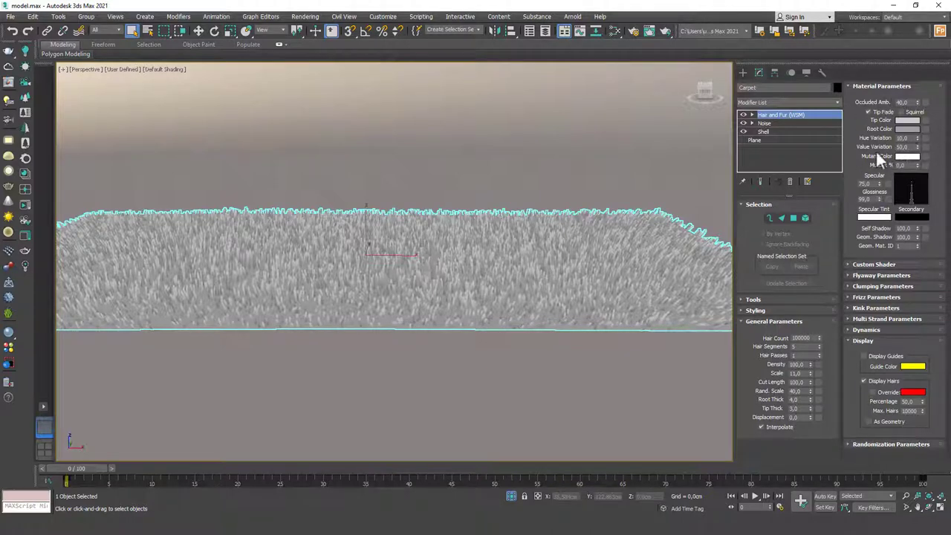
pyautogui.click(462, 117)
pyautogui.rightClick(461, 113)
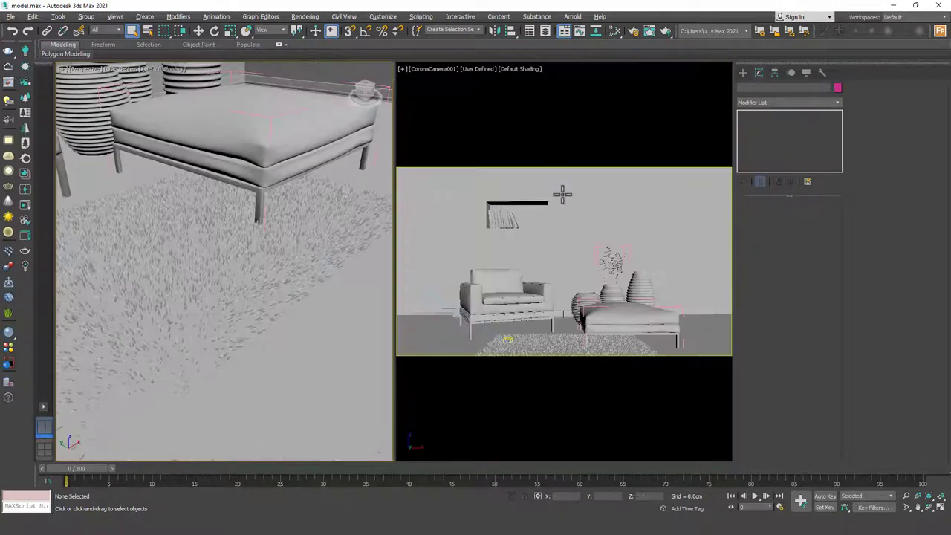
# - Start a Corona interactive render of the CoronaCamera001 view and inspect the carpet near the ottoman's legs
pyautogui.click(562, 194)
pyautogui.click(25, 206)
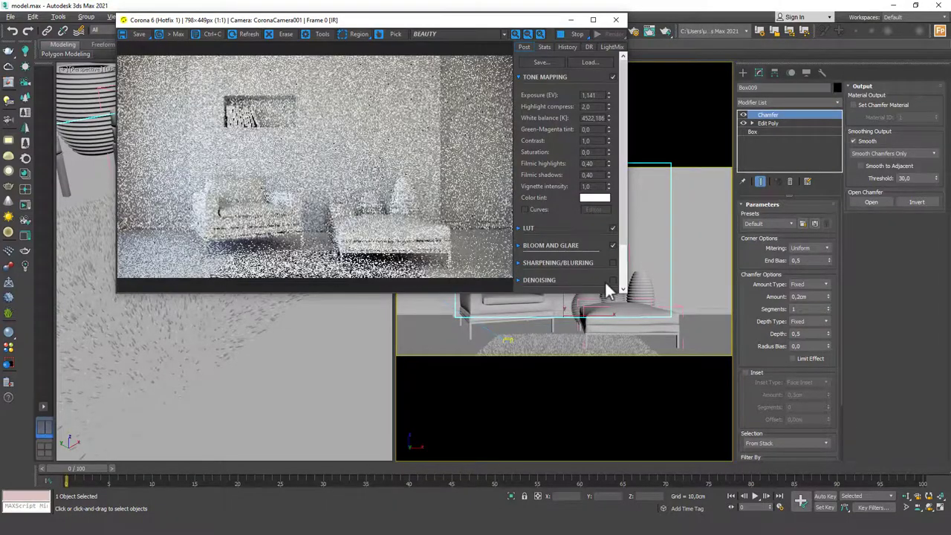
pyautogui.scroll(1, 311, 269)
pyautogui.scroll(1, 310, 267)
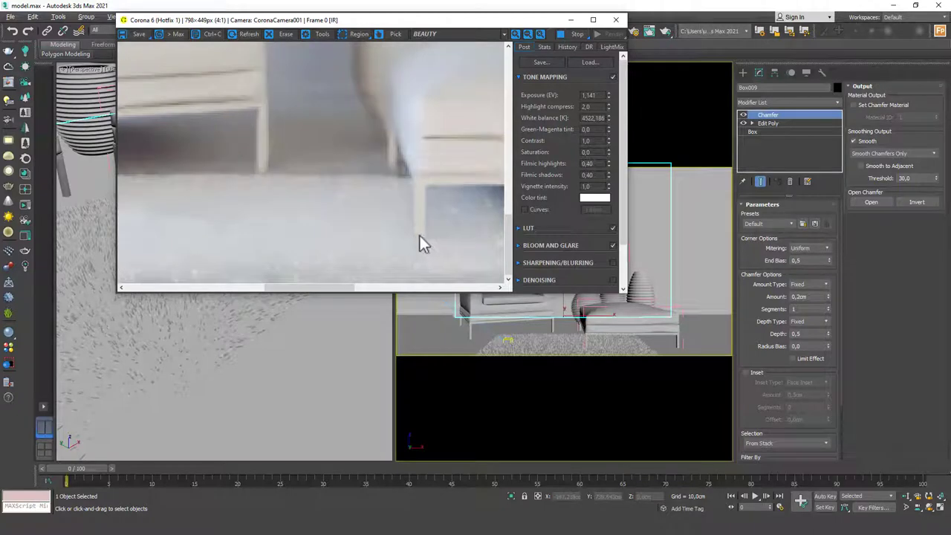
pyautogui.scroll(-2, 408, 236)
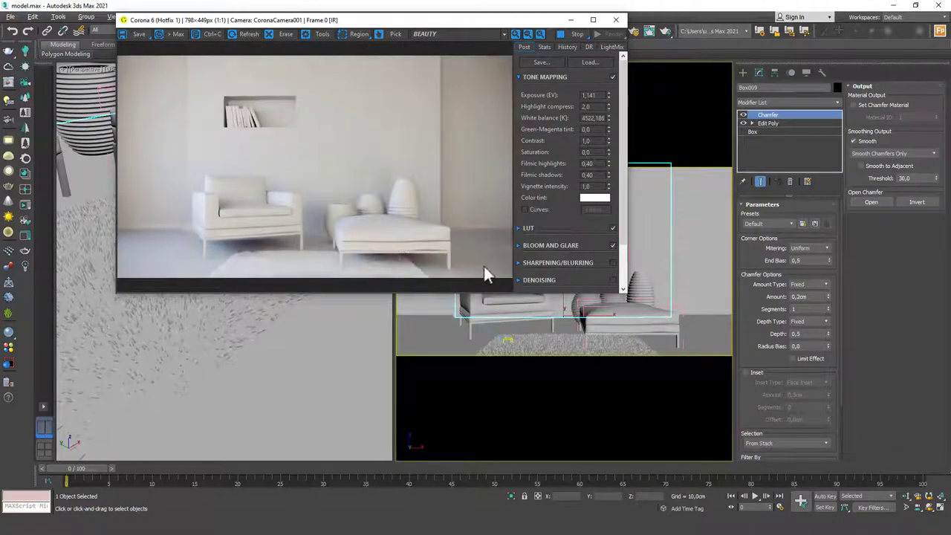
# - Enlarge the interactive render to 1438×809 px, inspect the carpet under the ottoman and move the render window clear of the viewports
pyautogui.moveTo(626, 292); pyautogui.dragTo(839, 450)
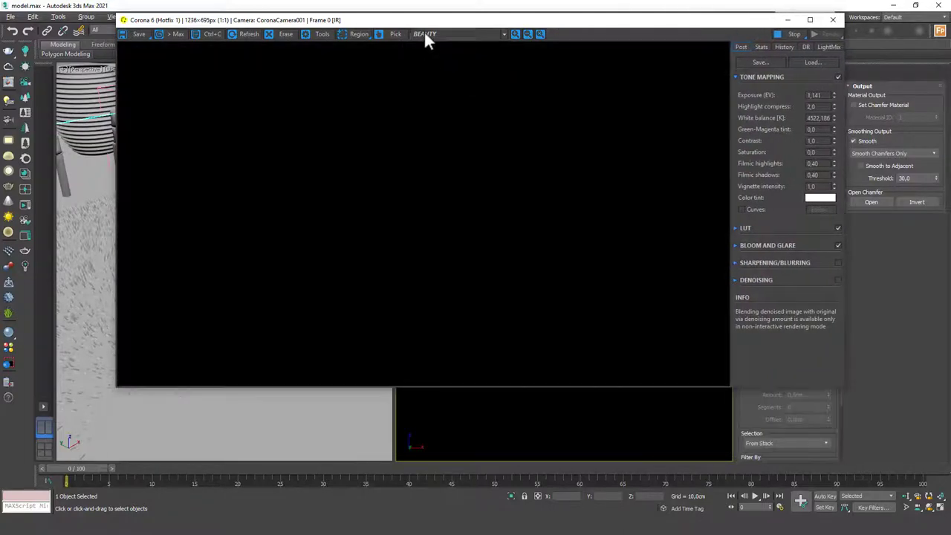
pyautogui.moveTo(421, 22); pyautogui.dragTo(324, 15)
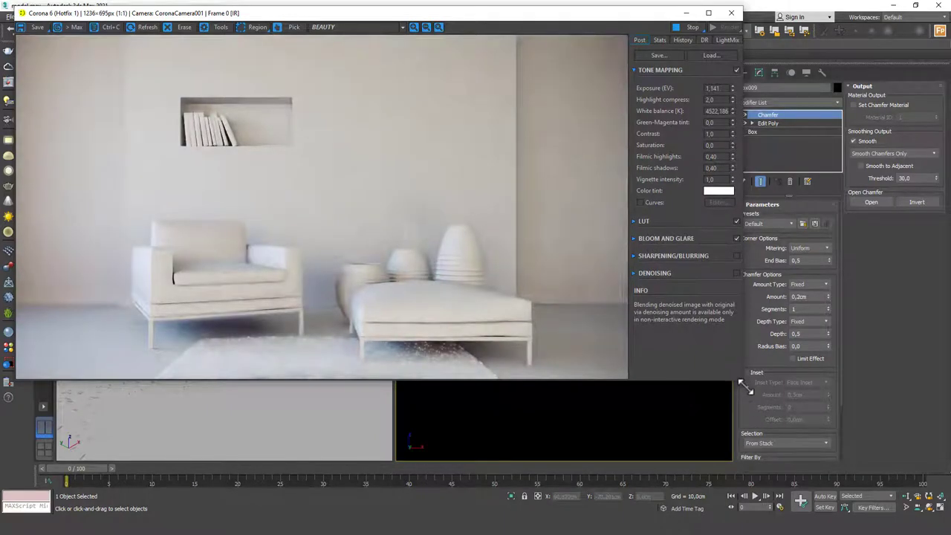
pyautogui.moveTo(743, 379); pyautogui.dragTo(842, 435)
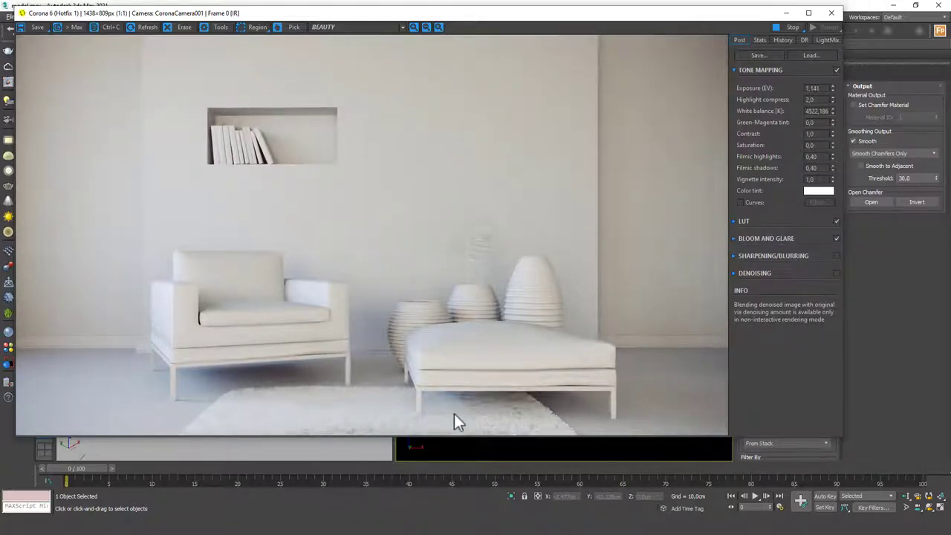
pyautogui.scroll(2, 453, 412)
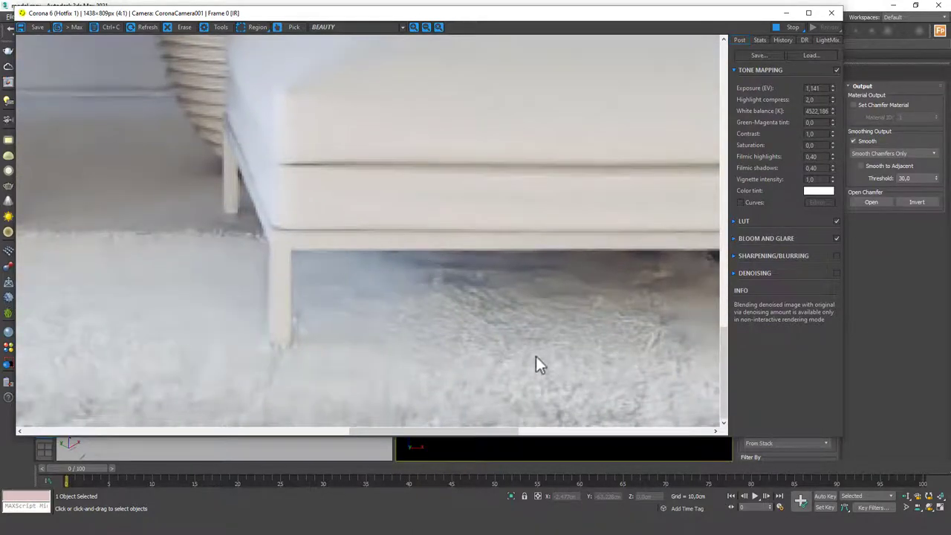
pyautogui.scroll(-2, 431, 322)
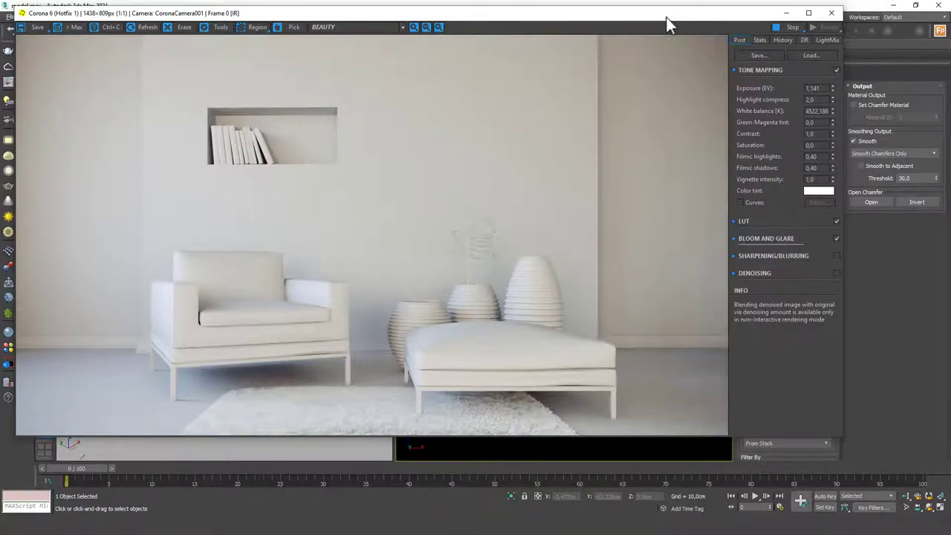
pyautogui.moveTo(654, 18); pyautogui.dragTo(0, 10)
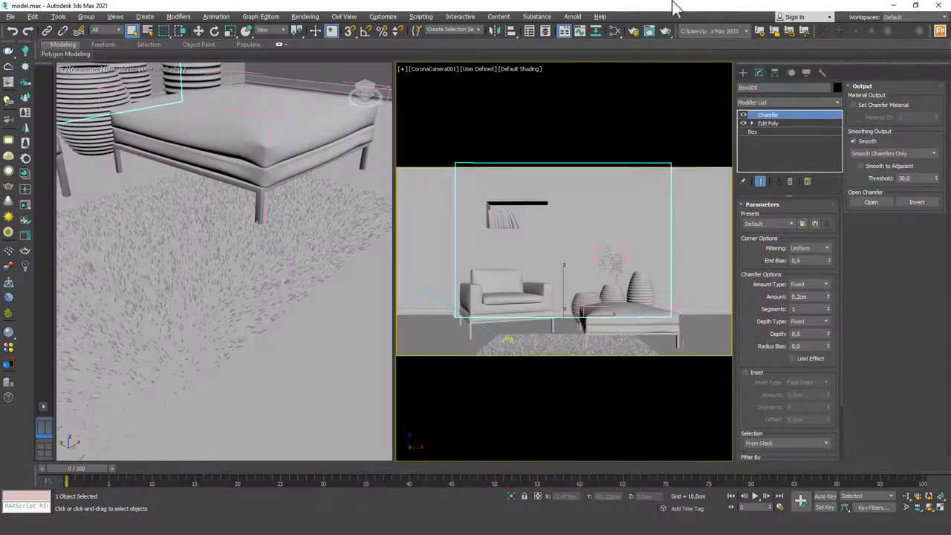
# - Set the render area to Blowup and frame its region over the carpet between the armchair and the ottoman
pyautogui.click(634, 30)
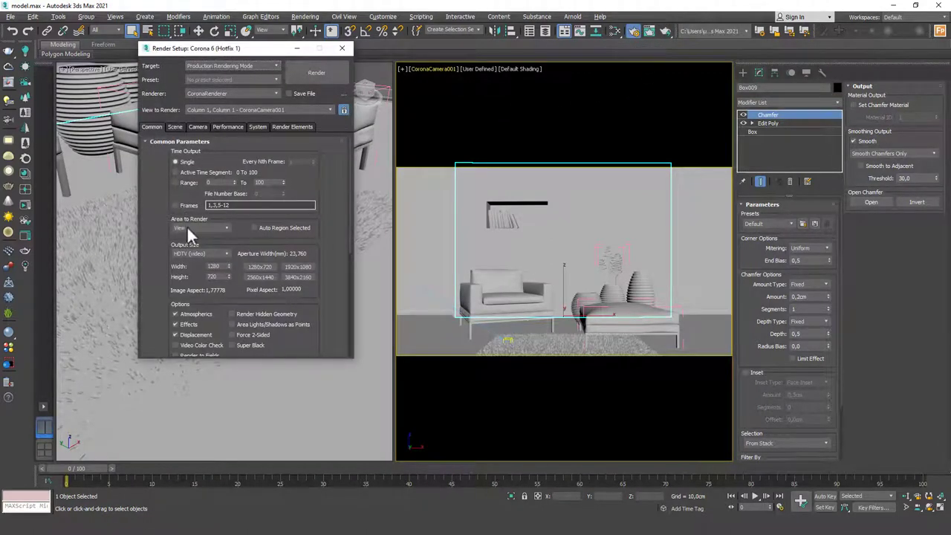
pyautogui.click(192, 228)
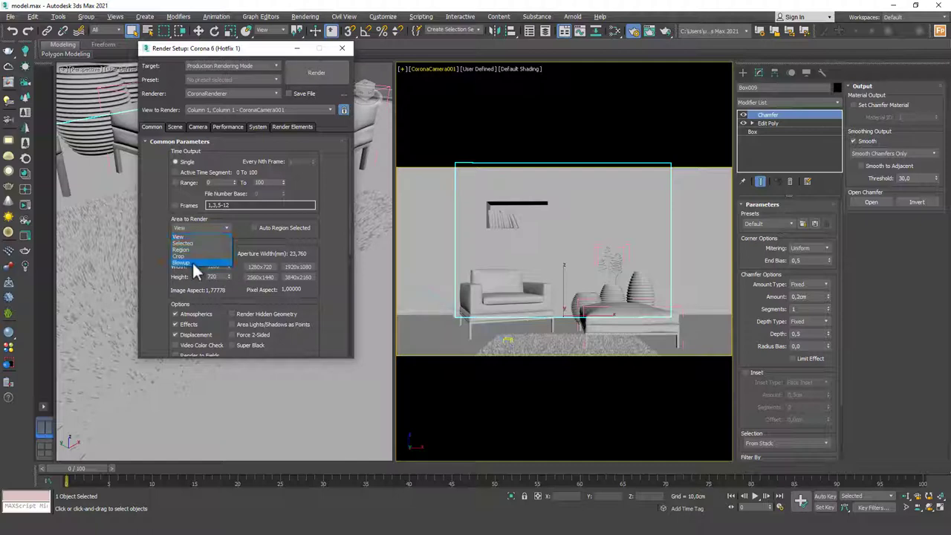
pyautogui.click(192, 261)
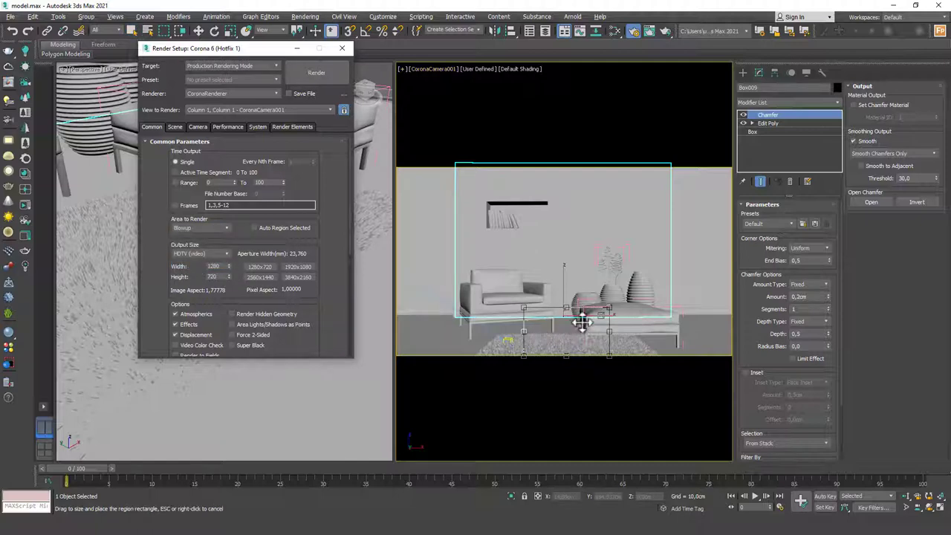
pyautogui.moveTo(609, 307); pyautogui.dragTo(599, 307)
# - Bring the render window back into view and examine the carpet's fibres and far edge in the enlarged render
pyautogui.moveTo(0, 74); pyautogui.dragTo(666, 38)
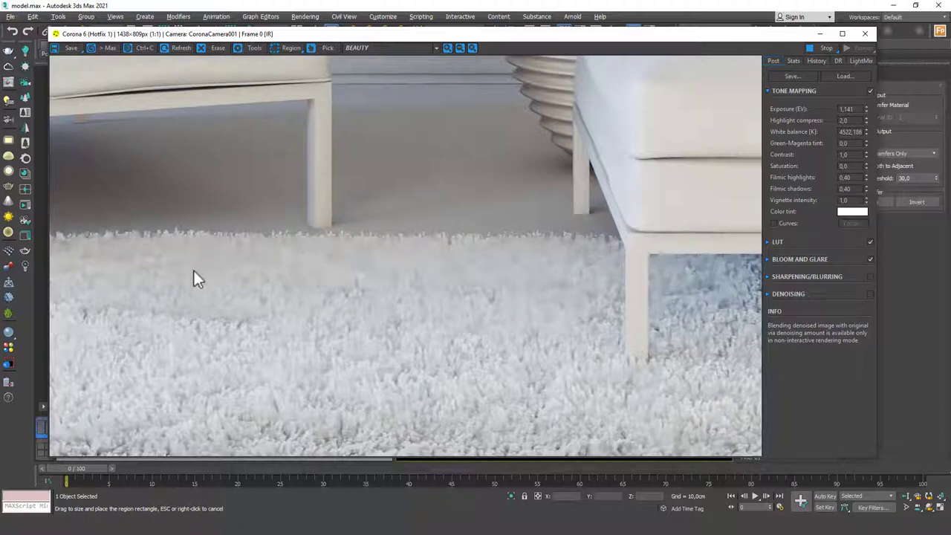
pyautogui.scroll(2, 402, 266)
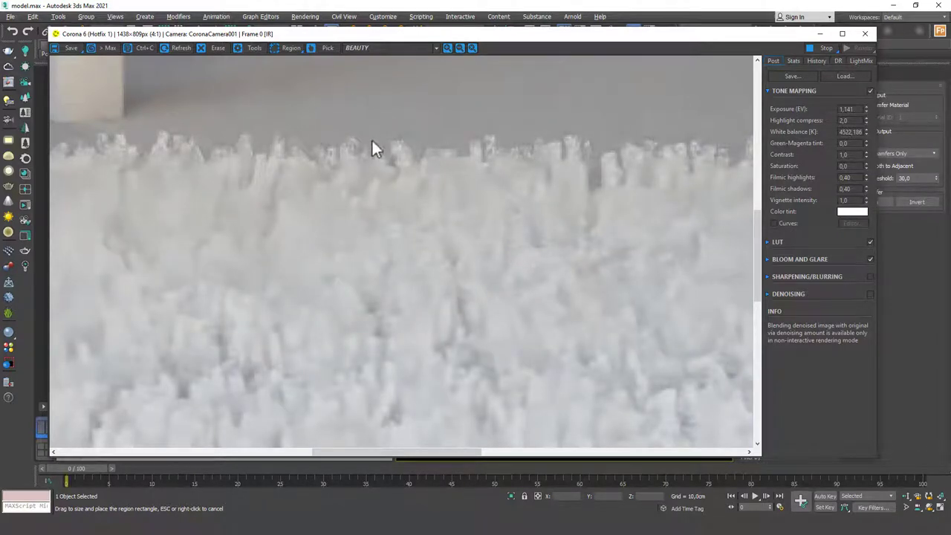
pyautogui.scroll(-2, 341, 259)
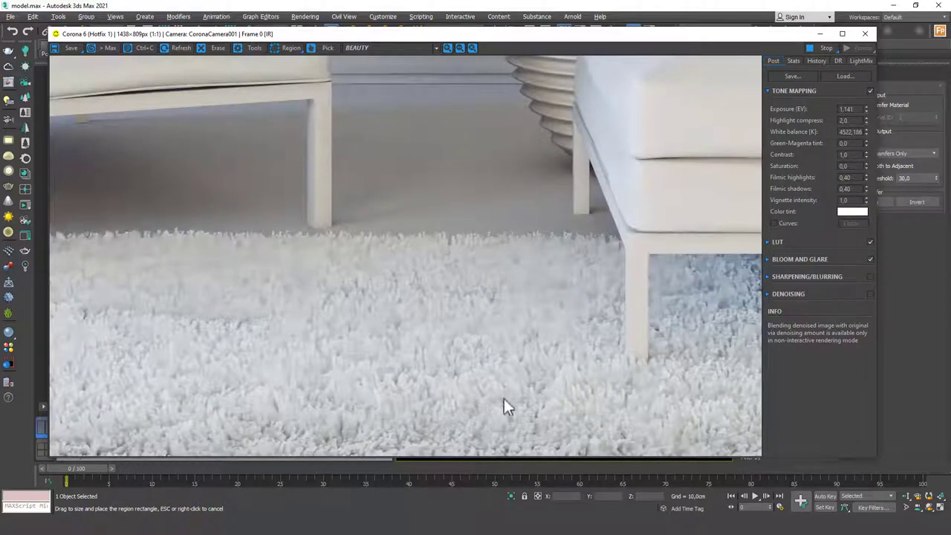